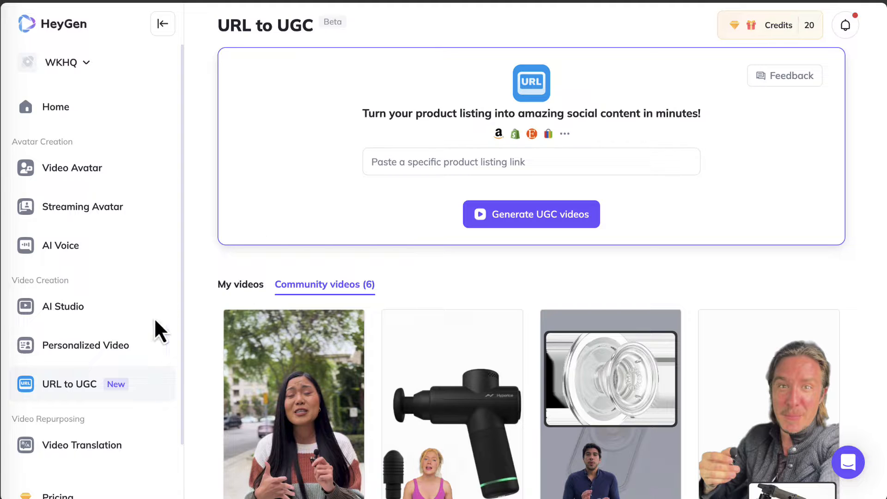
Open the URL to UGC tool and switch to the Amazon listing of the ESR 3-in-1 Wireless Charging Set.
{"action": "double_click", "coordinate": [69, 384]}
{"action": "left_click", "coordinate": [309, 209]}
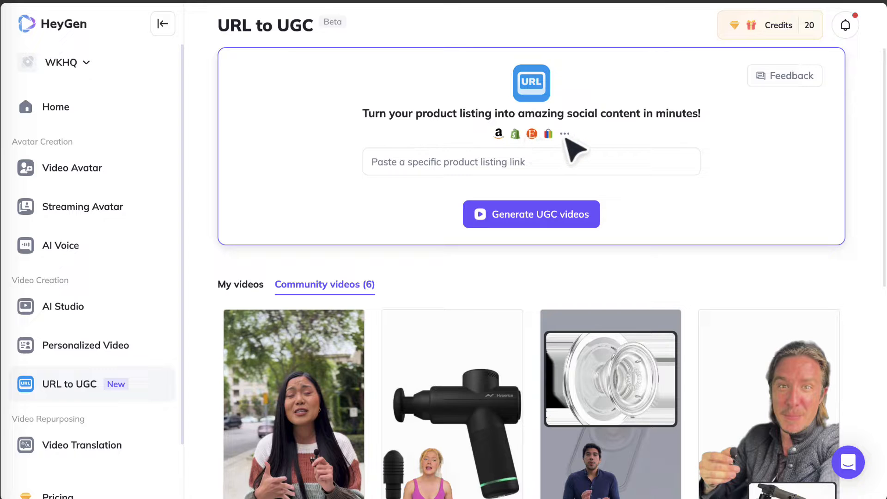
{"action": "left_click", "coordinate": [581, 165]}
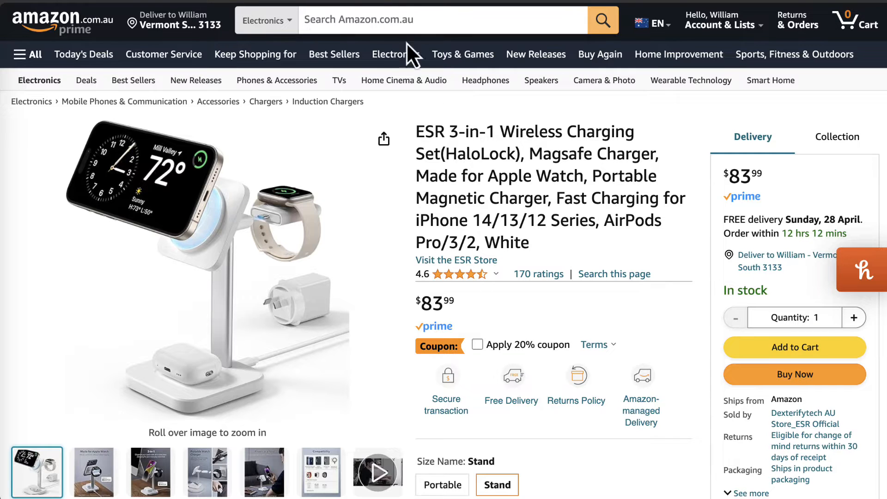
Return to HeyGen, paste the charging set's Amazon link as the product listing and generate the UGC videos.
{"action": "left_click", "coordinate": [262, 4]}
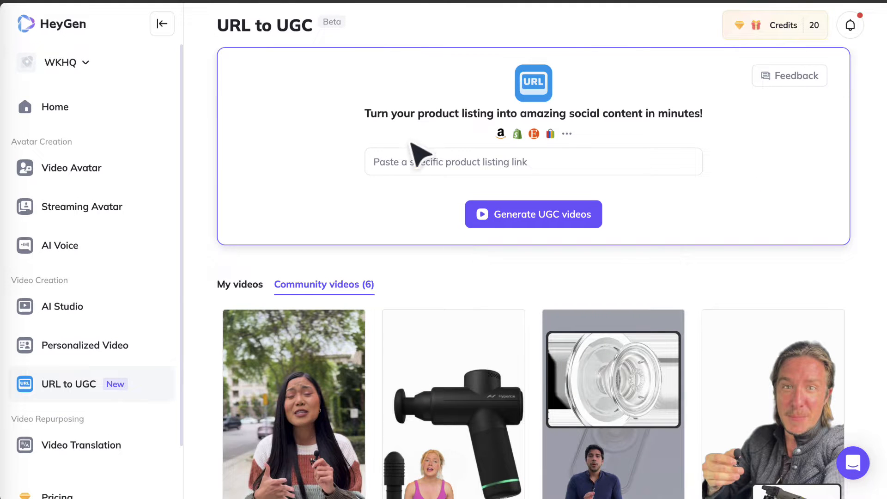
{"action": "left_click", "coordinate": [413, 160]}
{"action": "key", "text": "ctrl+v"}
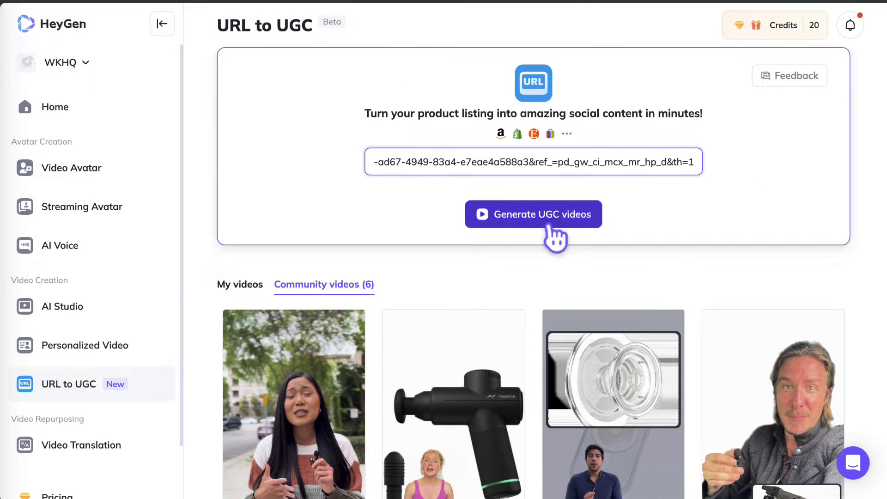
{"action": "left_click", "coordinate": [562, 212]}
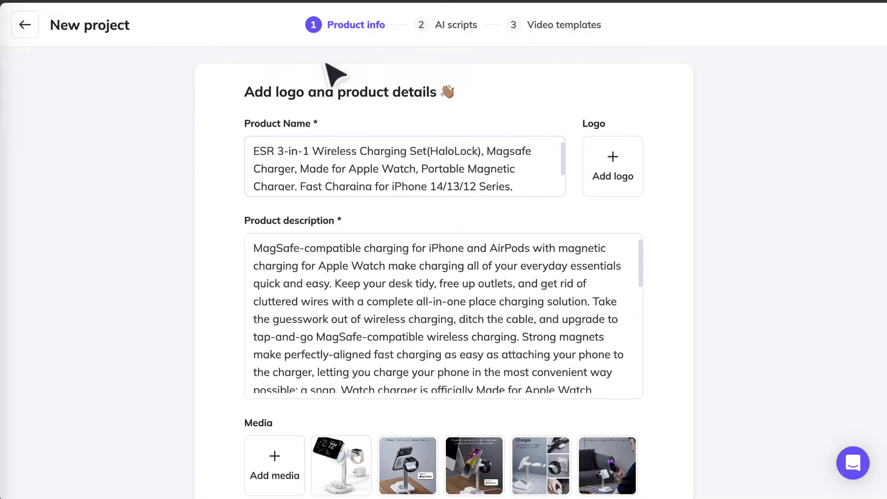
Review the imported product name, description and media, and accept the product details.
{"action": "scroll", "coordinate": [385, 170], "scroll_direction": "down", "scroll_amount": 1}
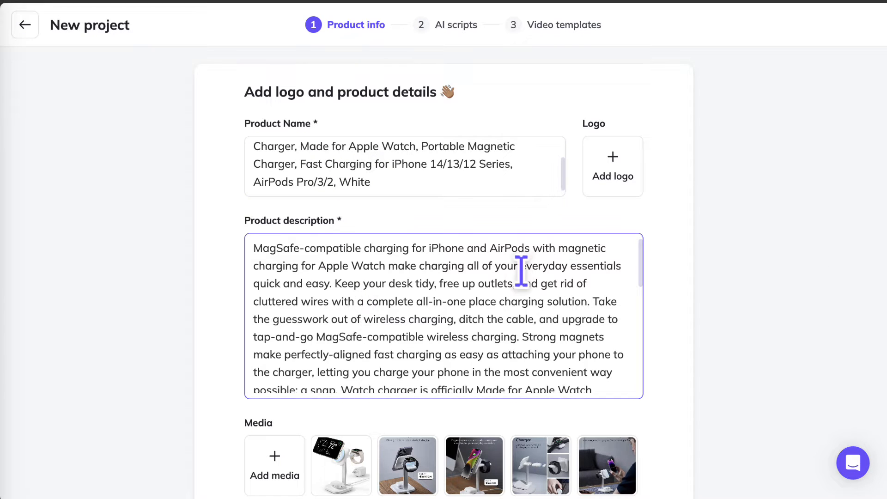
{"action": "scroll", "coordinate": [509, 306], "scroll_direction": "down", "scroll_amount": 5}
{"action": "scroll", "coordinate": [507, 309], "scroll_direction": "down", "scroll_amount": 10}
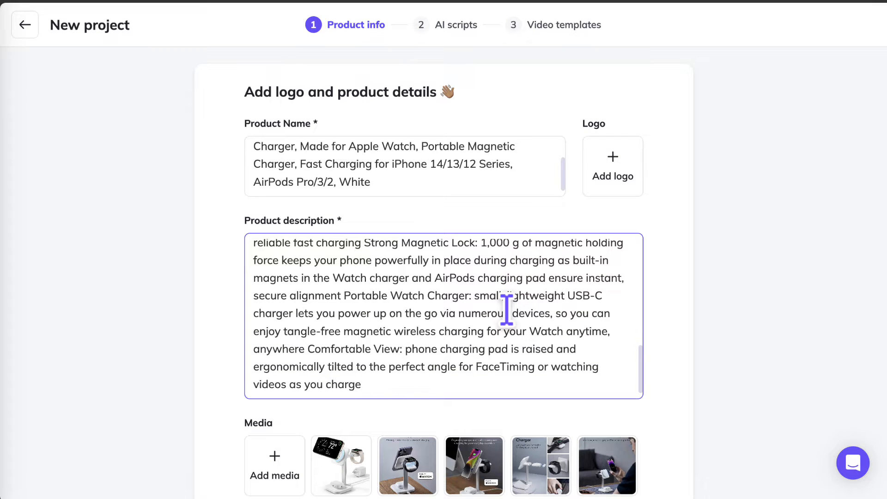
{"action": "scroll", "coordinate": [507, 308], "scroll_direction": "up", "scroll_amount": 10}
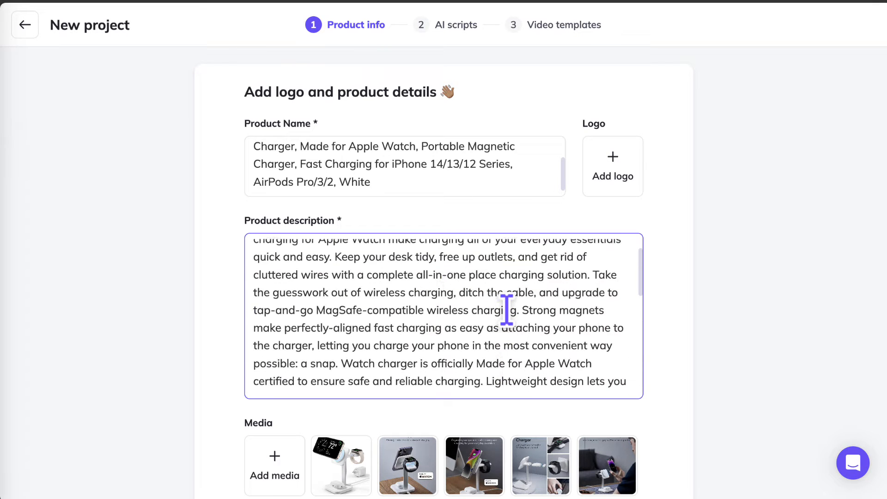
{"action": "scroll", "coordinate": [388, 277], "scroll_direction": "up", "scroll_amount": 1}
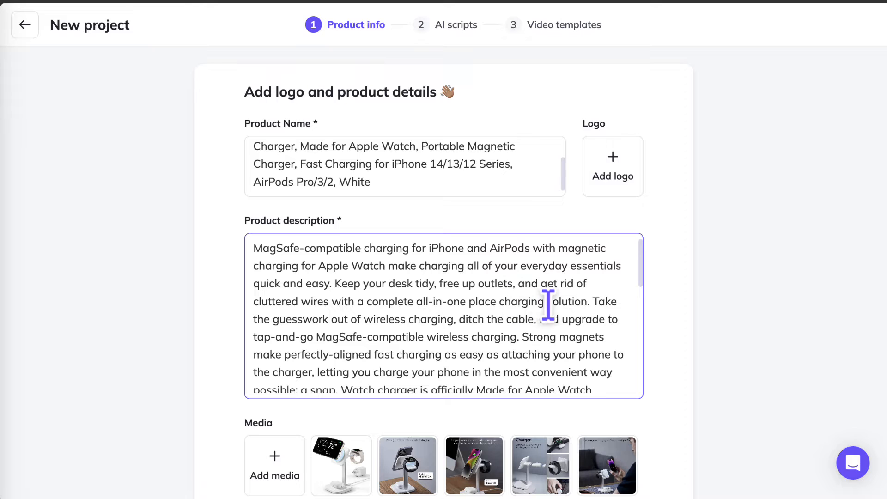
{"action": "scroll", "coordinate": [528, 323], "scroll_direction": "down", "scroll_amount": 15}
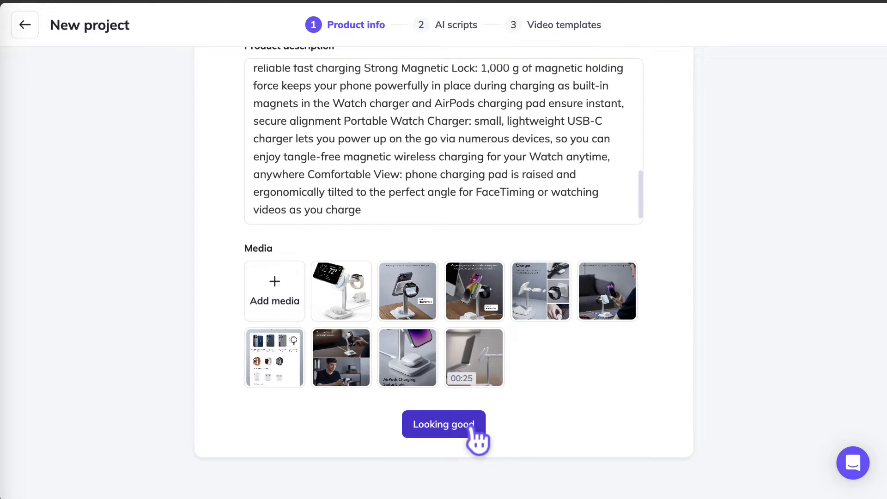
{"action": "left_click", "coordinate": [472, 424]}
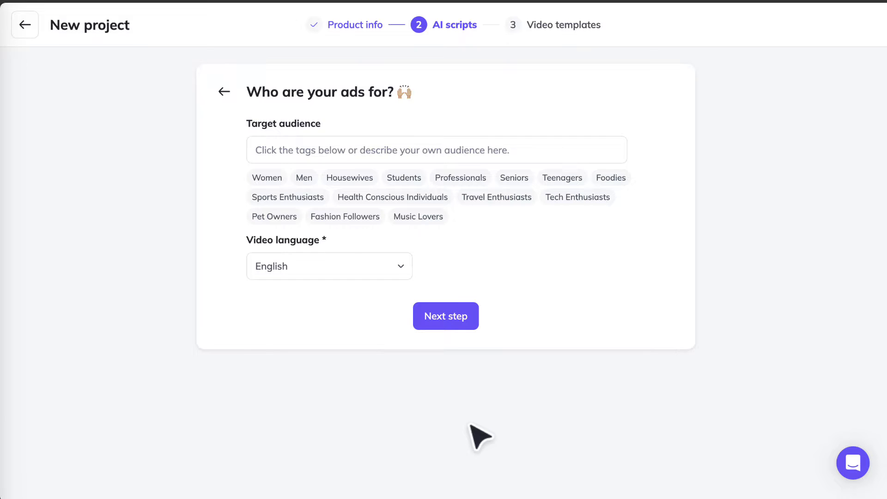
Set the target audience to only Tech Enthusiasts using the suggested tag.
{"action": "left_click", "coordinate": [437, 151]}
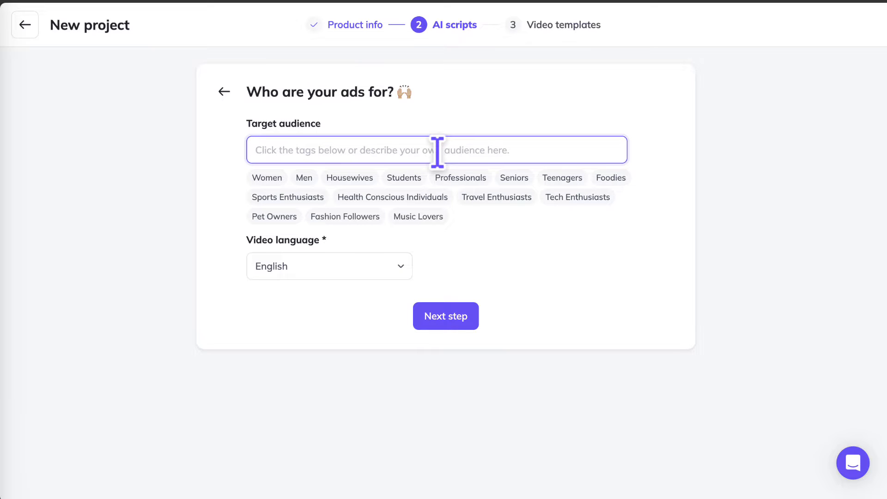
{"action": "type", "text": "techi"}
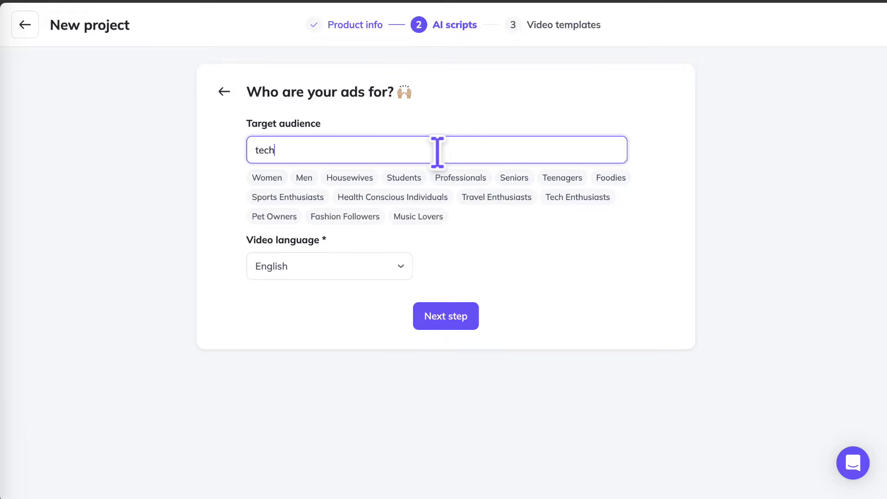
{"action": "left_click", "coordinate": [600, 198]}
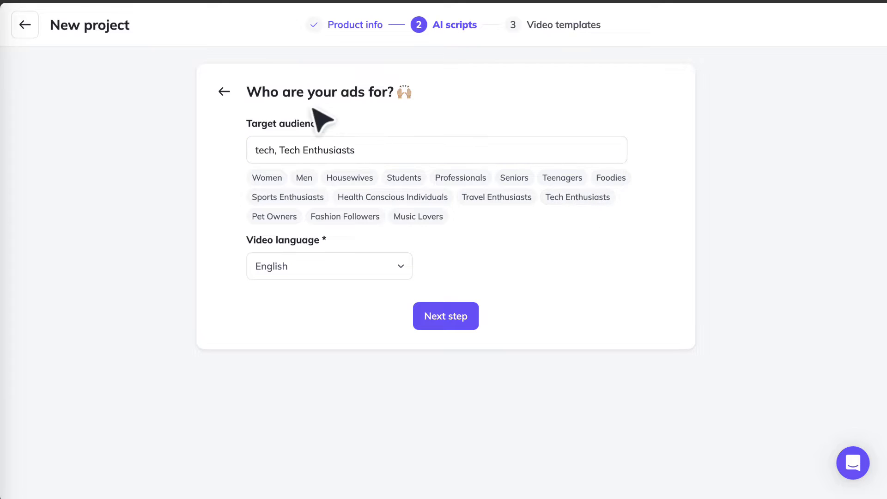
{"action": "left_click_drag", "start_coordinate": [278, 151], "coordinate": [218, 150]}
{"action": "key", "text": "BackSpace"}
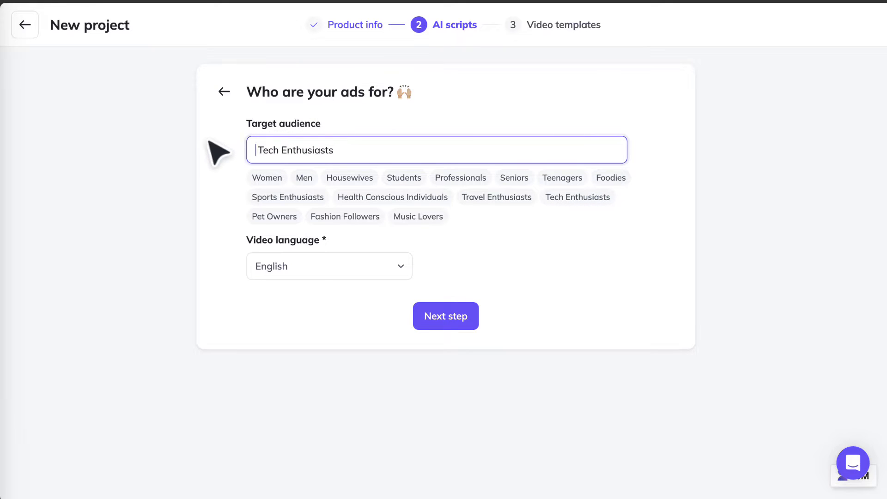
{"action": "key", "text": "Delete"}
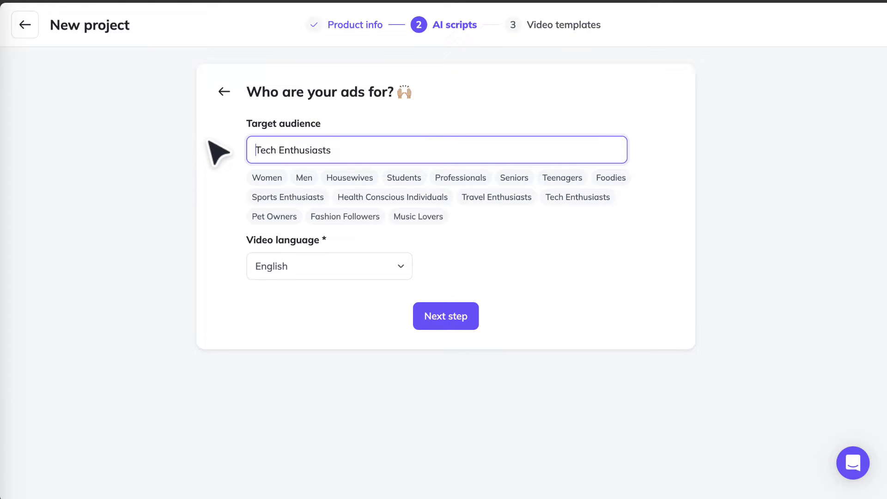
Keep English as the video language and proceed to the AI-generated video scripts.
{"action": "left_click", "coordinate": [290, 270]}
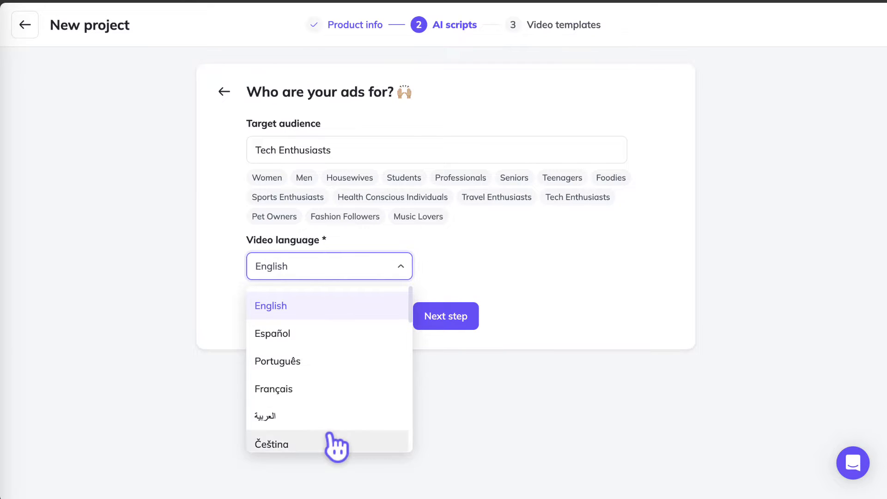
{"action": "left_click", "coordinate": [333, 317]}
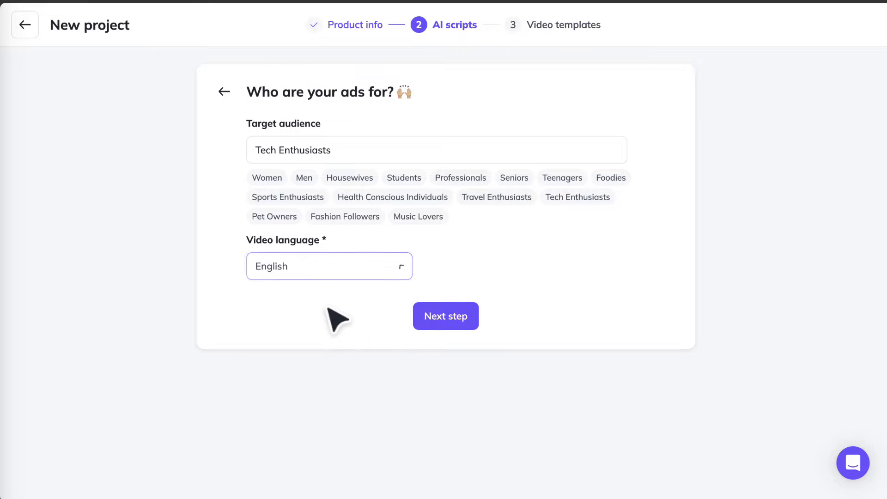
{"action": "left_click", "coordinate": [466, 320]}
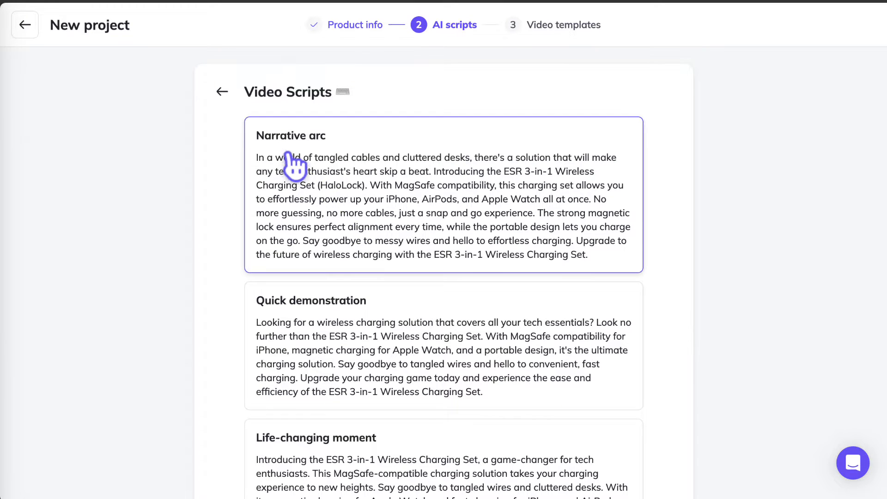
Look through the suggested video scripts and select the TikTokers script.
{"action": "scroll", "coordinate": [323, 228], "scroll_direction": "down", "scroll_amount": 2}
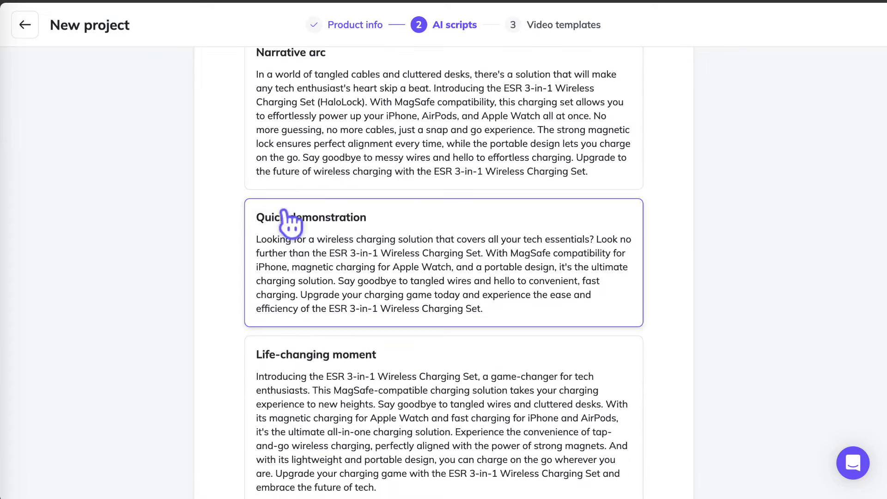
{"action": "scroll", "coordinate": [334, 240], "scroll_direction": "down", "scroll_amount": 3}
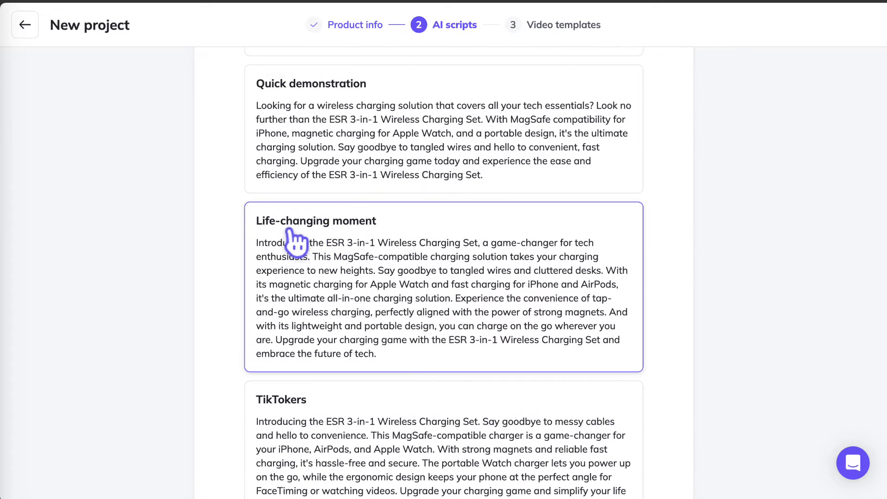
{"action": "scroll", "coordinate": [376, 252], "scroll_direction": "down", "scroll_amount": 3}
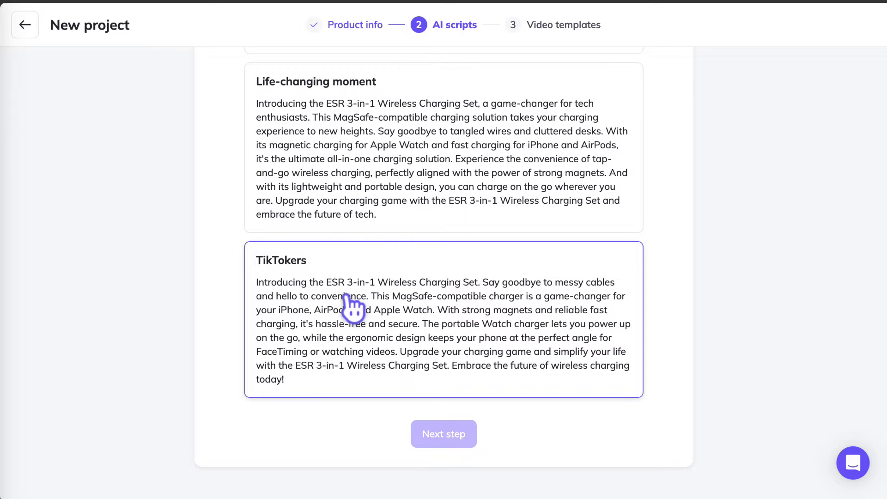
{"action": "left_click", "coordinate": [589, 321]}
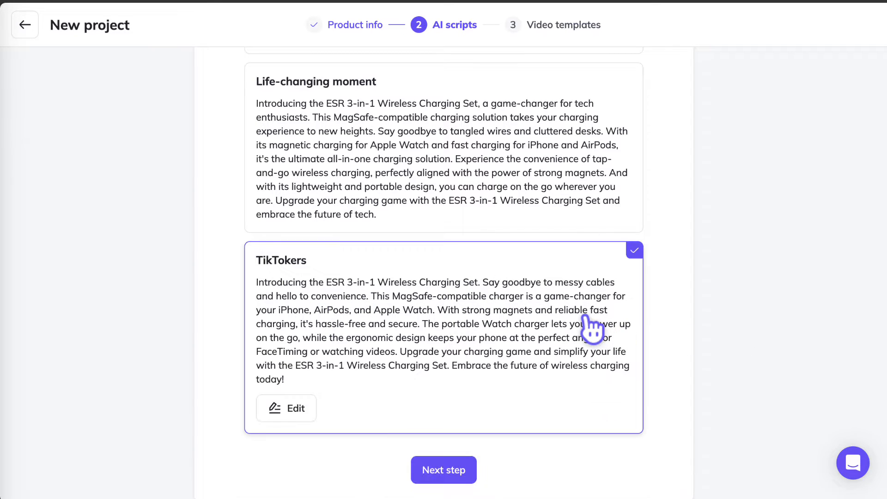
Open the TikTokers script for editing, save it with its original wording and proceed to the video templates.
{"action": "left_click", "coordinate": [296, 418]}
{"action": "scroll", "coordinate": [398, 388], "scroll_direction": "down", "scroll_amount": 2}
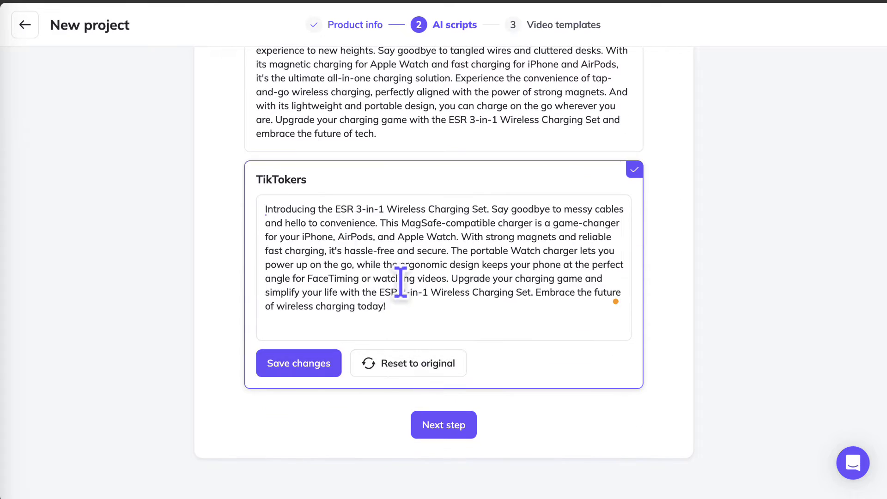
{"action": "left_click", "coordinate": [299, 377]}
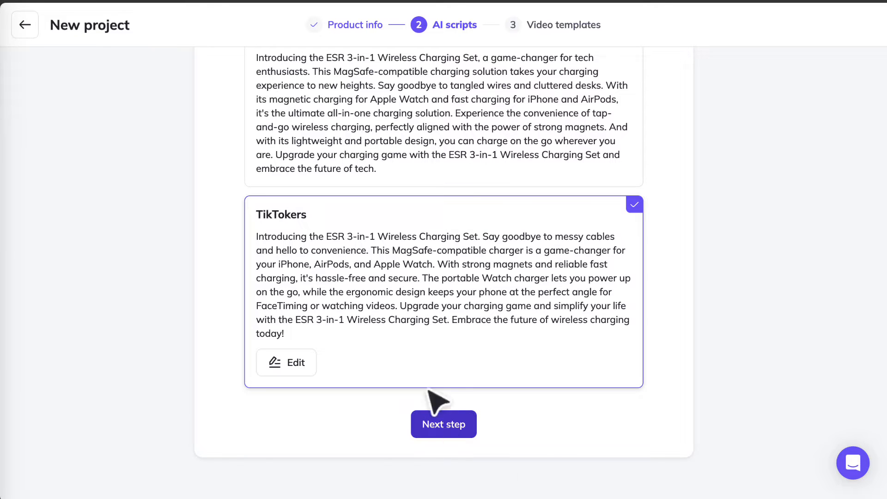
{"action": "left_click", "coordinate": [450, 426]}
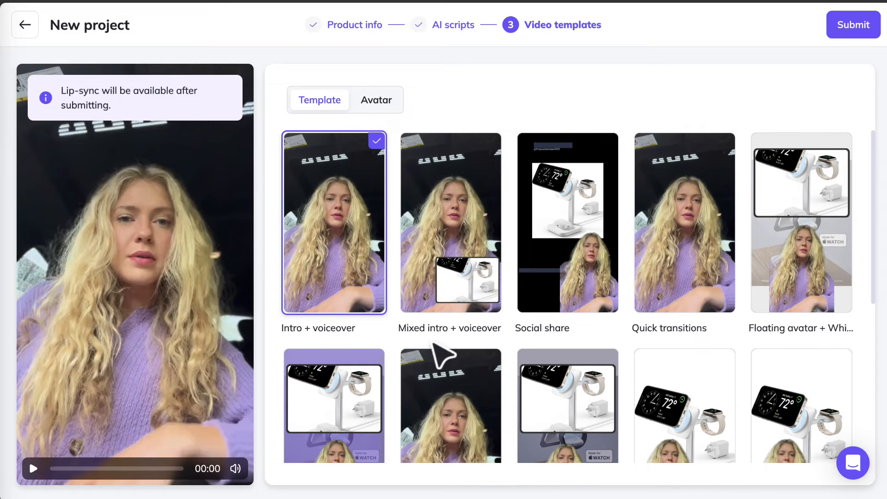
Browse the video templates and play the preview of the Intro + voiceover template.
{"action": "scroll", "coordinate": [446, 354], "scroll_direction": "down", "scroll_amount": 10}
{"action": "scroll", "coordinate": [443, 356], "scroll_direction": "up", "scroll_amount": 10}
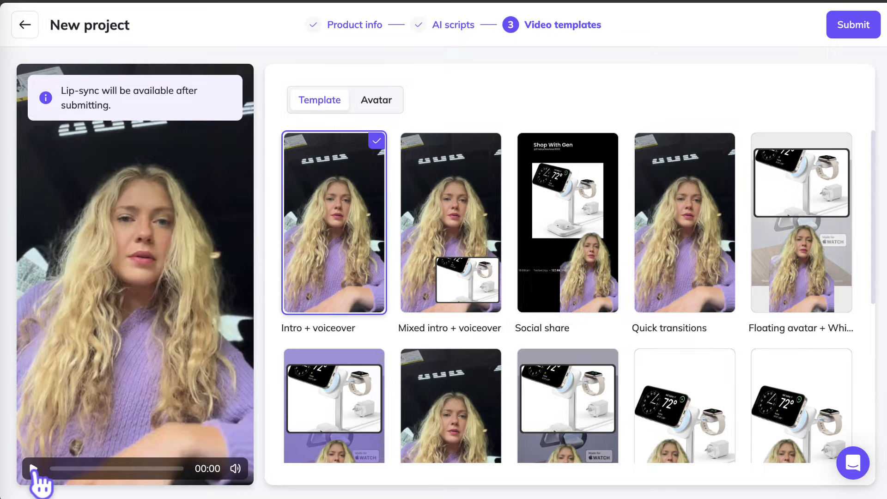
{"action": "left_click", "coordinate": [33, 469]}
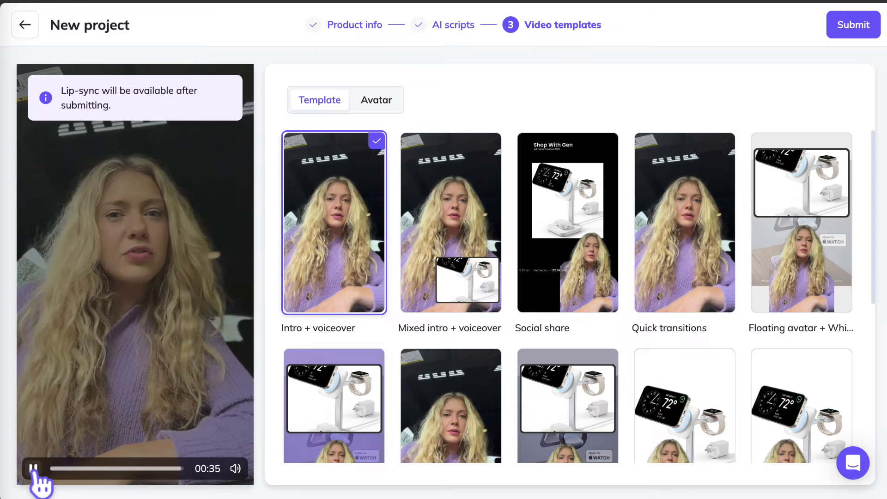
{"action": "left_click", "coordinate": [33, 469]}
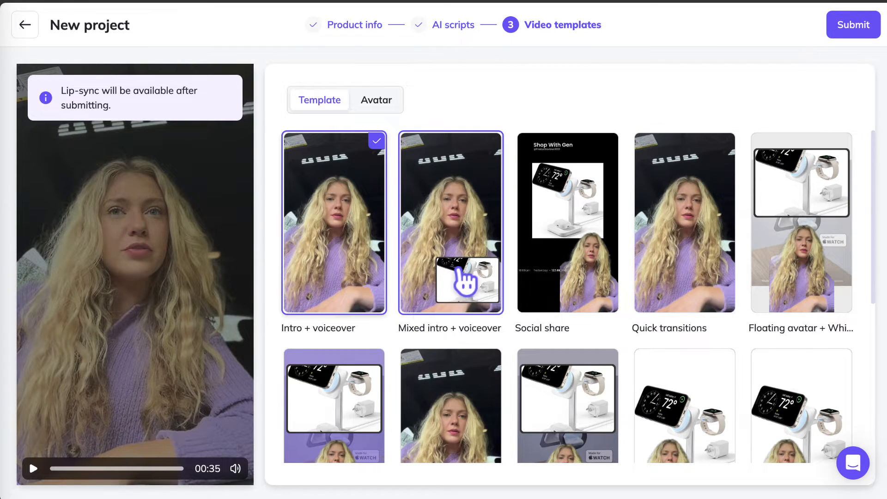
Select the Social share template and play its preview.
{"action": "scroll", "coordinate": [673, 232], "scroll_direction": "down", "scroll_amount": 2}
{"action": "scroll", "coordinate": [670, 234], "scroll_direction": "up", "scroll_amount": 2}
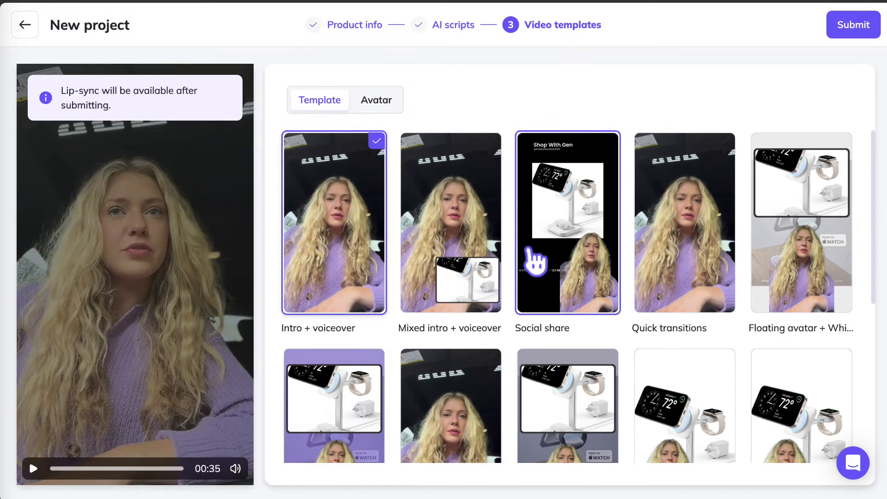
{"action": "left_click", "coordinate": [578, 249]}
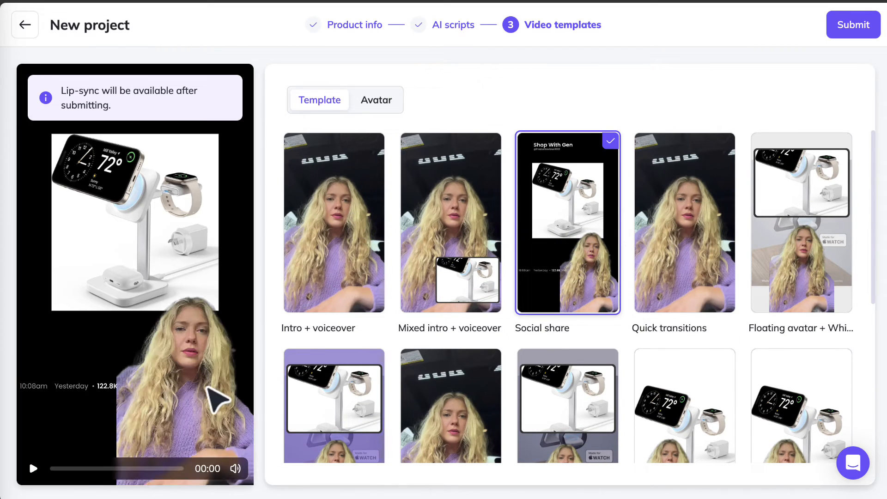
{"action": "left_click", "coordinate": [33, 469]}
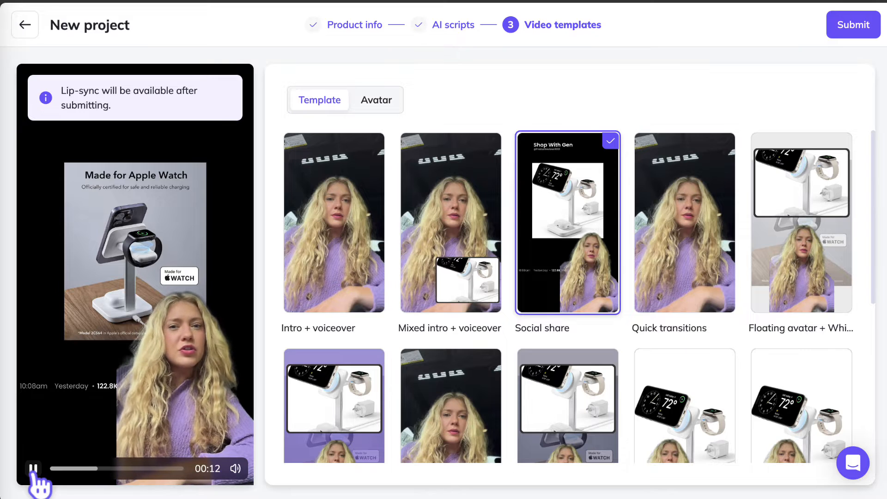
Look through the remaining templates and select Fullscreen + videos.
{"action": "scroll", "coordinate": [462, 367], "scroll_direction": "down", "scroll_amount": 3}
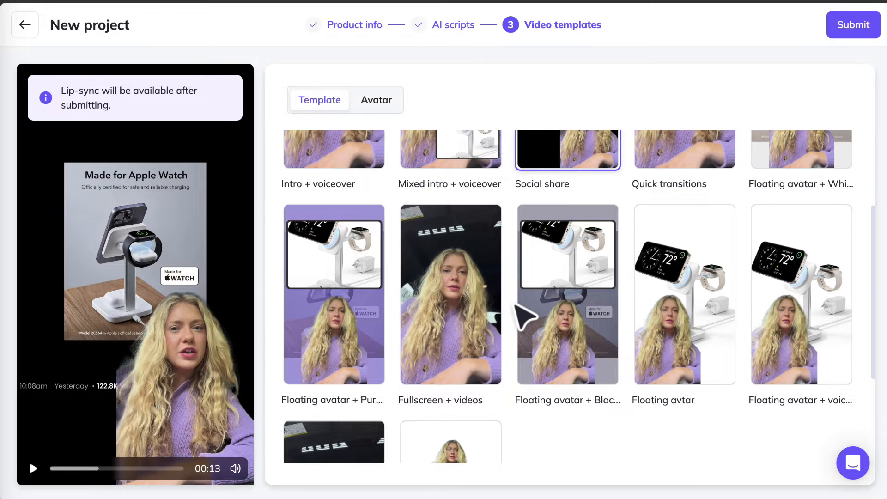
{"action": "scroll", "coordinate": [525, 313], "scroll_direction": "down", "scroll_amount": 3}
{"action": "left_click", "coordinate": [342, 360]}
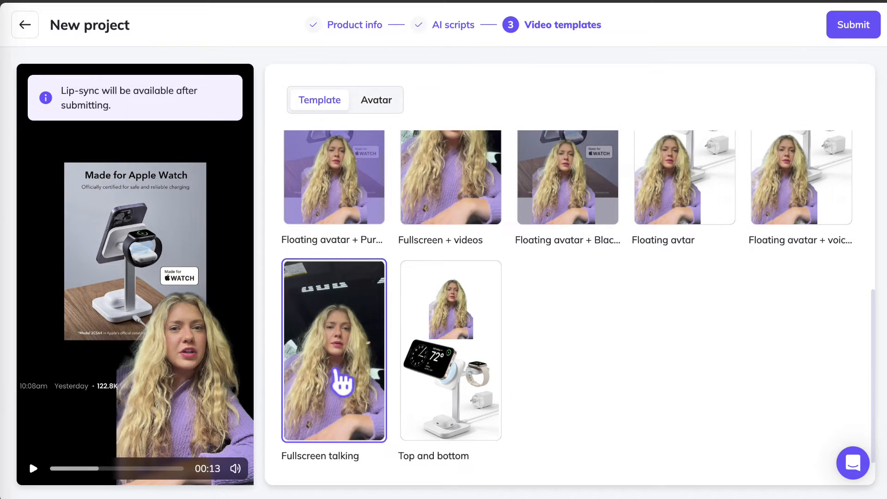
{"action": "scroll", "coordinate": [340, 382], "scroll_direction": "up", "scroll_amount": 3}
{"action": "left_click", "coordinate": [481, 337]}
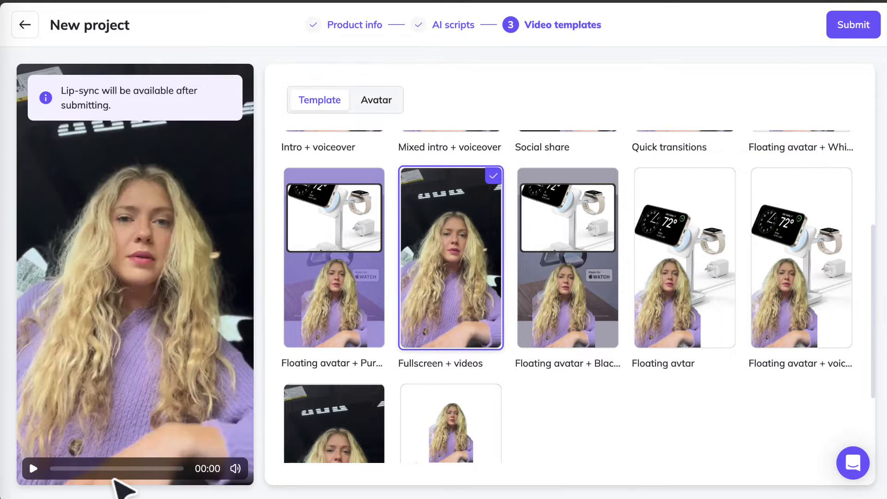
Play the preview of the Fullscreen + videos template.
{"action": "left_click", "coordinate": [35, 469]}
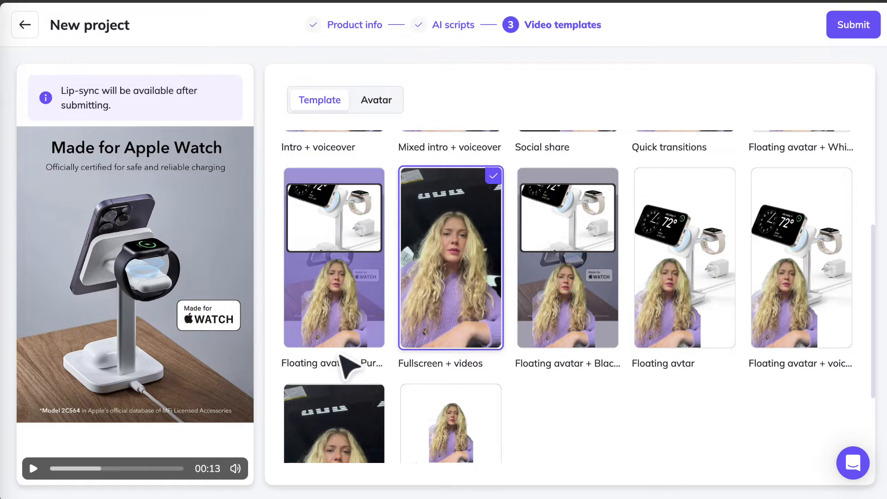
{"action": "scroll", "coordinate": [344, 359], "scroll_direction": "up", "scroll_amount": 3}
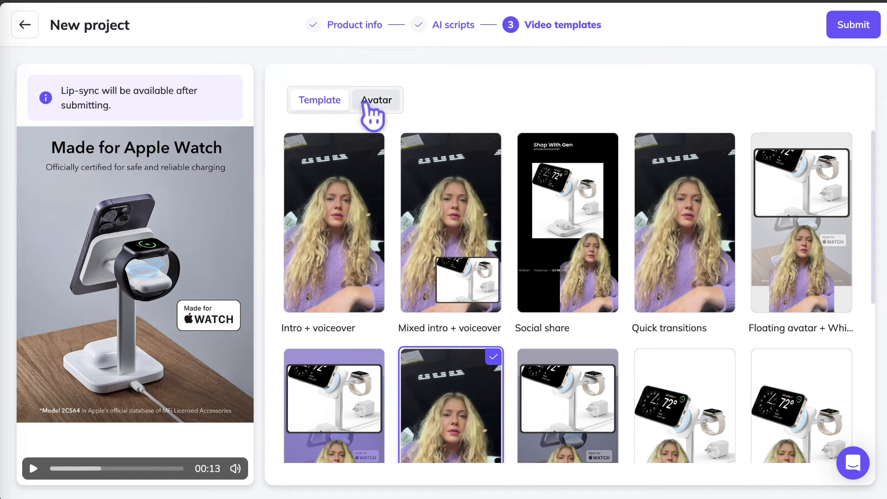
Open the avatar choices for the video and look through the verified HeyGen avatars.
{"action": "left_click", "coordinate": [369, 104]}
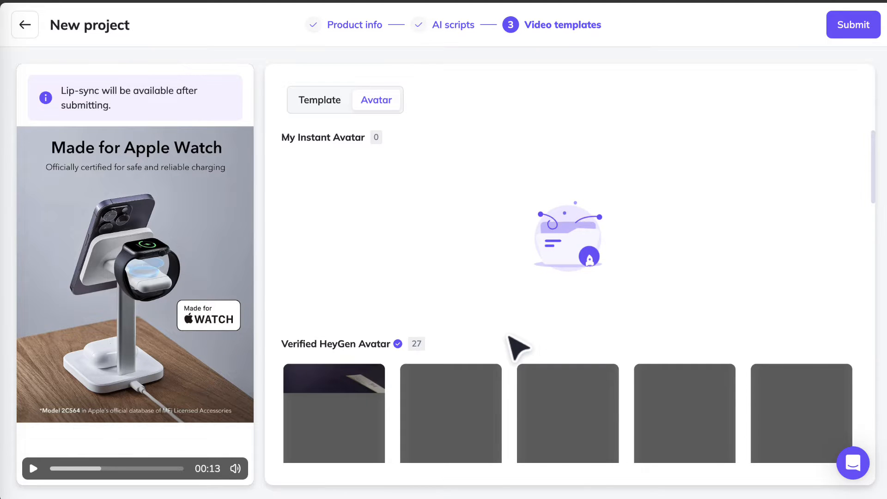
{"action": "scroll", "coordinate": [517, 344], "scroll_direction": "down", "scroll_amount": 2}
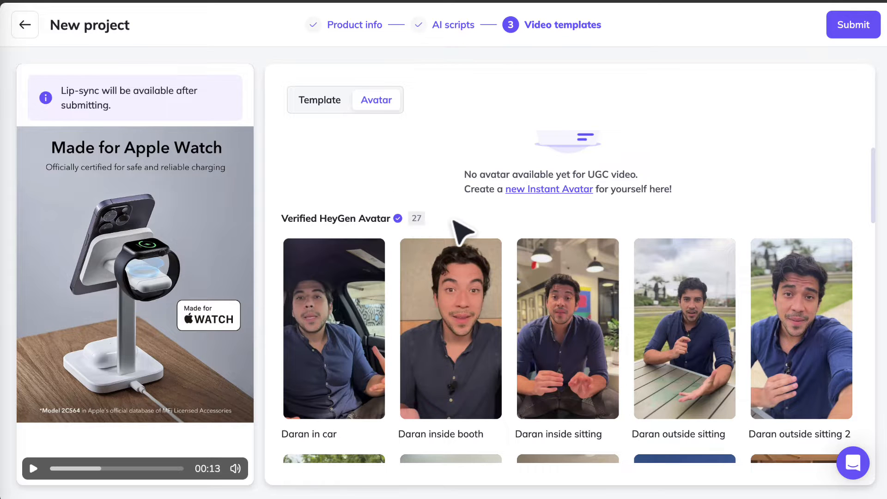
{"action": "scroll", "coordinate": [454, 229], "scroll_direction": "down", "scroll_amount": 5}
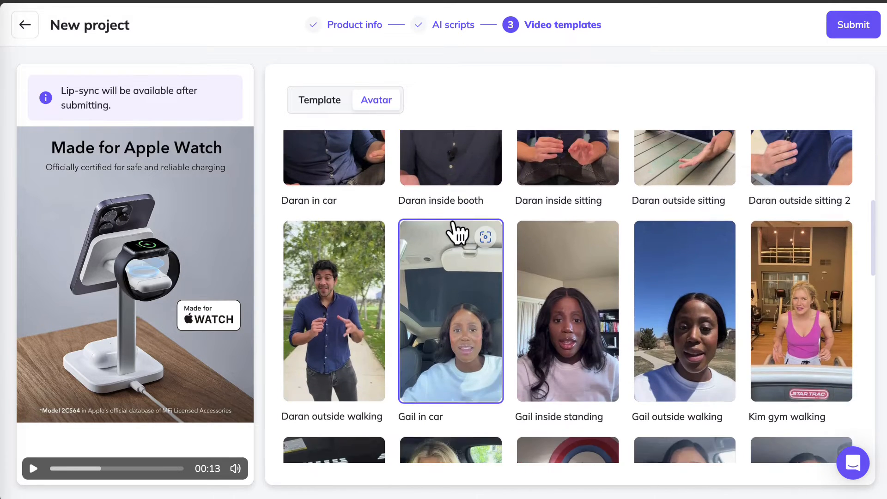
{"action": "scroll", "coordinate": [455, 227], "scroll_direction": "up", "scroll_amount": 3}
{"action": "scroll", "coordinate": [458, 233], "scroll_direction": "down", "scroll_amount": 15}
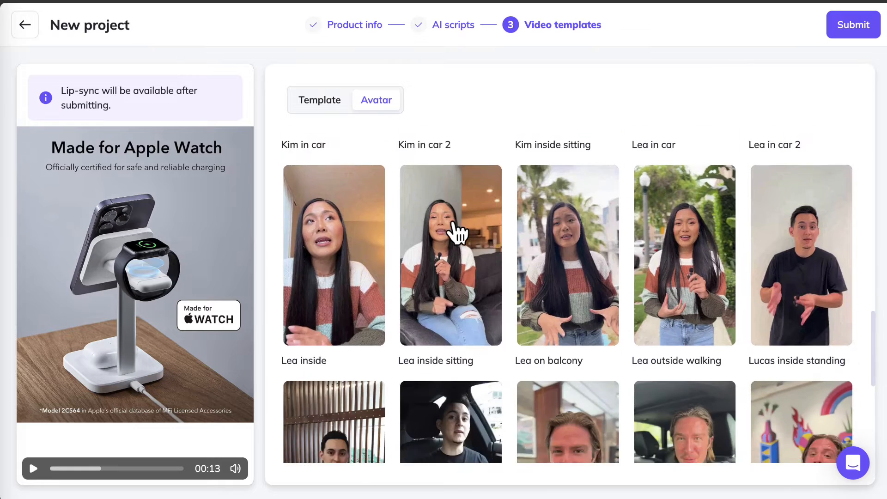
{"action": "scroll", "coordinate": [455, 229], "scroll_direction": "down", "scroll_amount": 2}
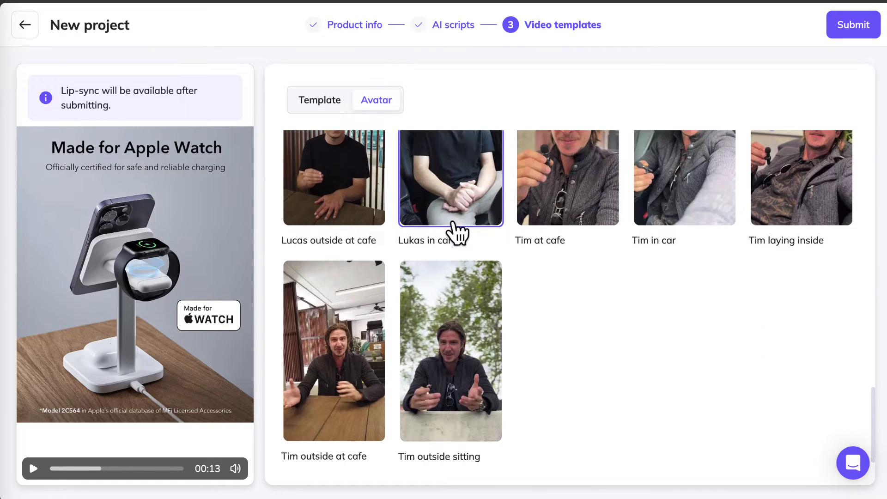
{"action": "scroll", "coordinate": [456, 228], "scroll_direction": "up", "scroll_amount": 3}
{"action": "scroll", "coordinate": [455, 229], "scroll_direction": "up", "scroll_amount": 13}
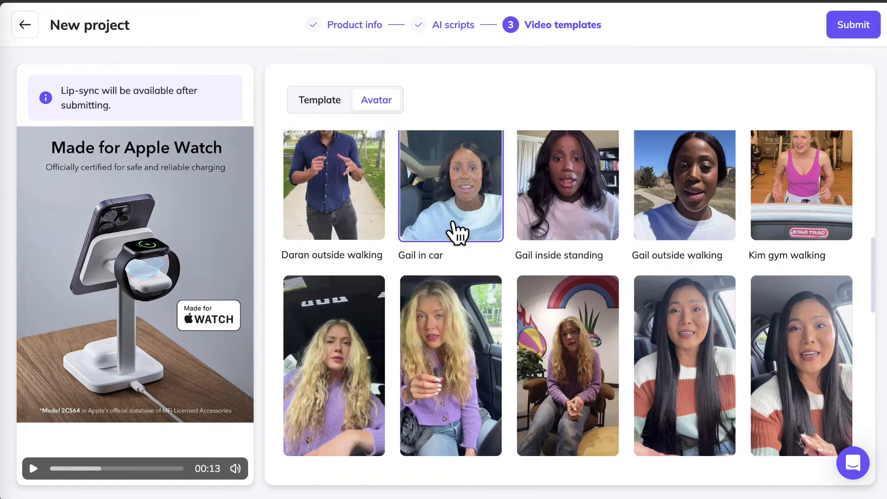
{"action": "scroll", "coordinate": [453, 372], "scroll_direction": "down", "scroll_amount": 4}
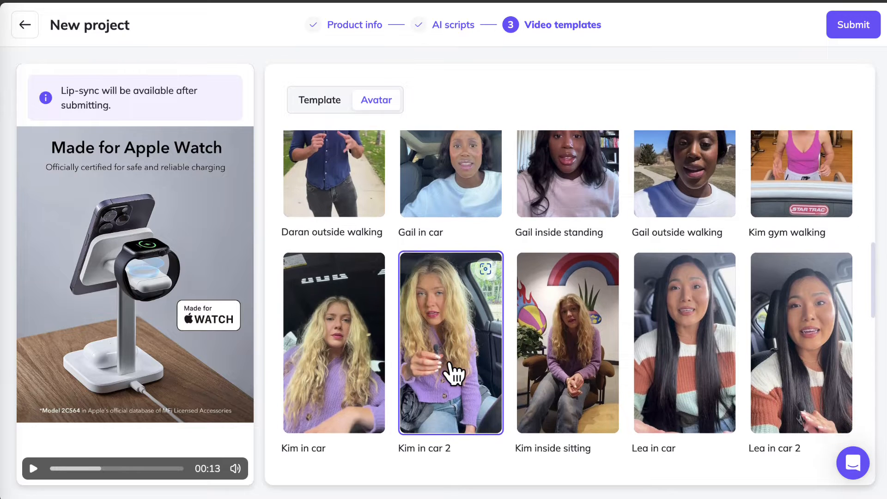
{"action": "scroll", "coordinate": [756, 388], "scroll_direction": "down", "scroll_amount": 2}
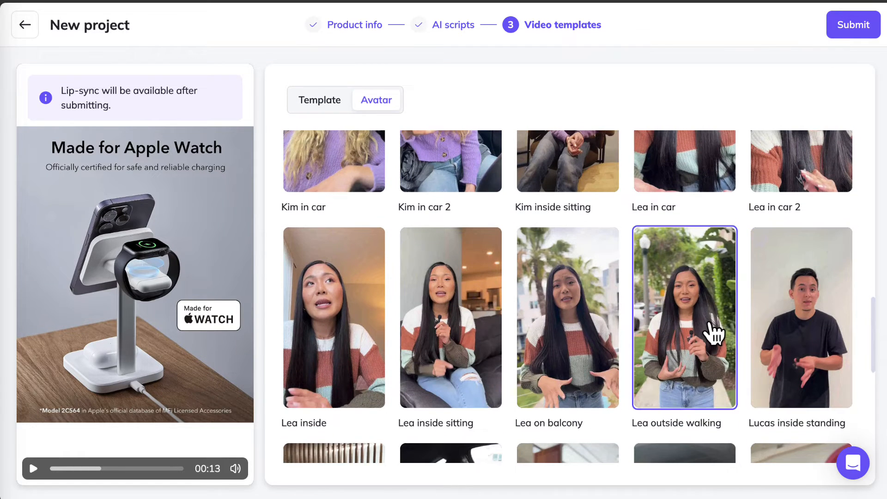
Select the Lea outside walking avatar, play the video preview with it and pause it.
{"action": "left_click", "coordinate": [713, 333]}
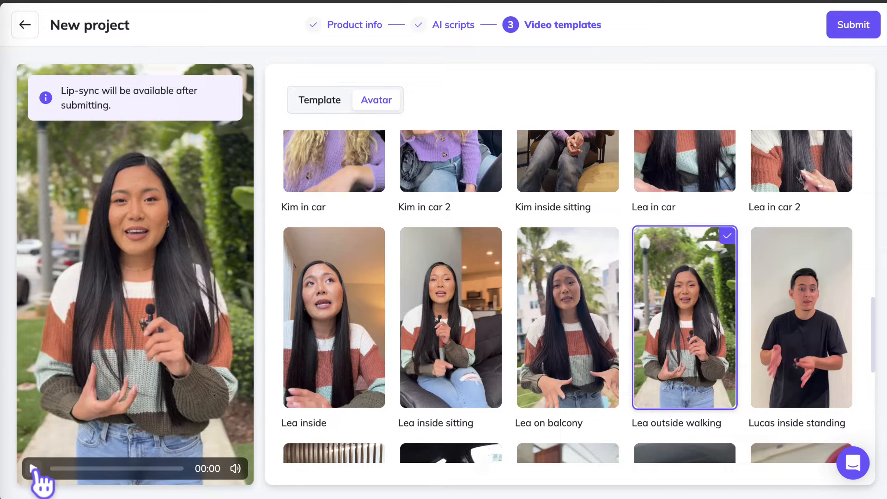
{"action": "left_click", "coordinate": [34, 468]}
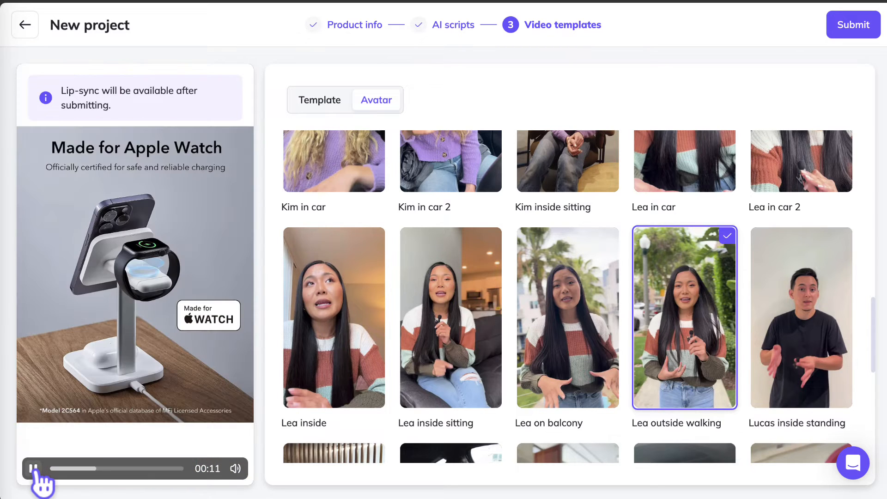
{"action": "left_click", "coordinate": [33, 468]}
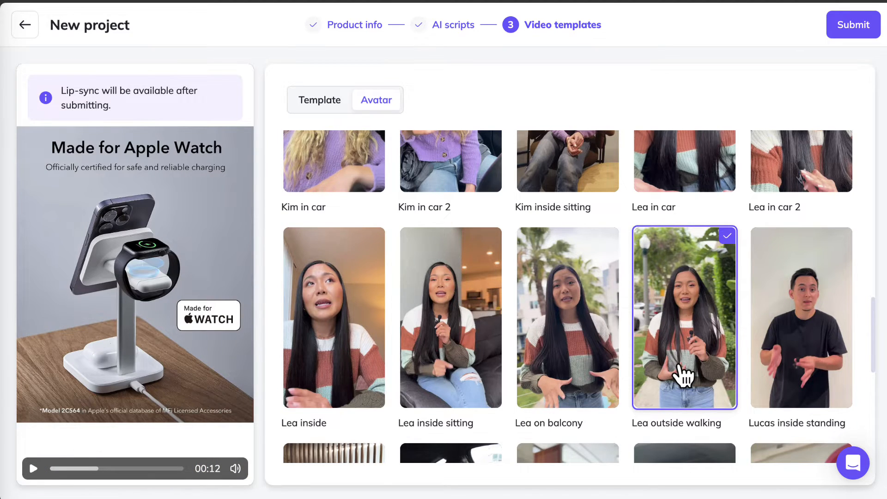
Check the remaining avatars, submit the project for video generation and return to the URL to UGC home page.
{"action": "scroll", "coordinate": [681, 376], "scroll_direction": "down", "scroll_amount": 9}
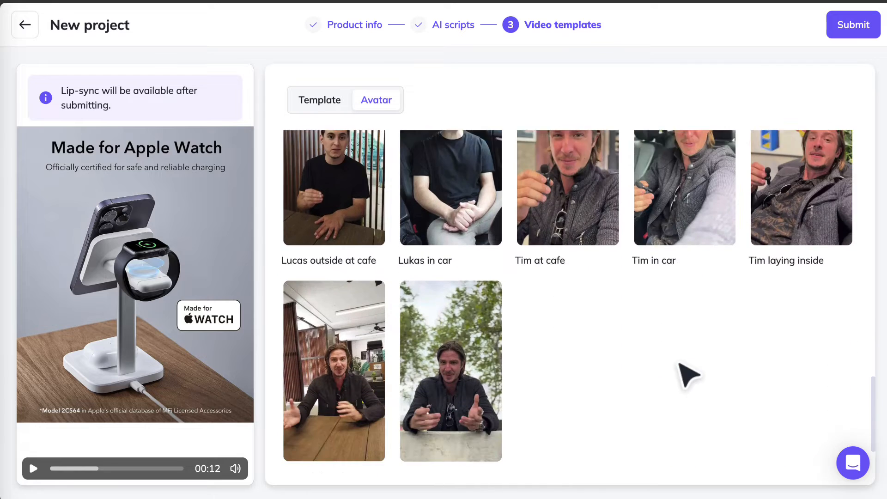
{"action": "scroll", "coordinate": [684, 373], "scroll_direction": "up", "scroll_amount": 6}
{"action": "scroll", "coordinate": [686, 375], "scroll_direction": "up", "scroll_amount": 5}
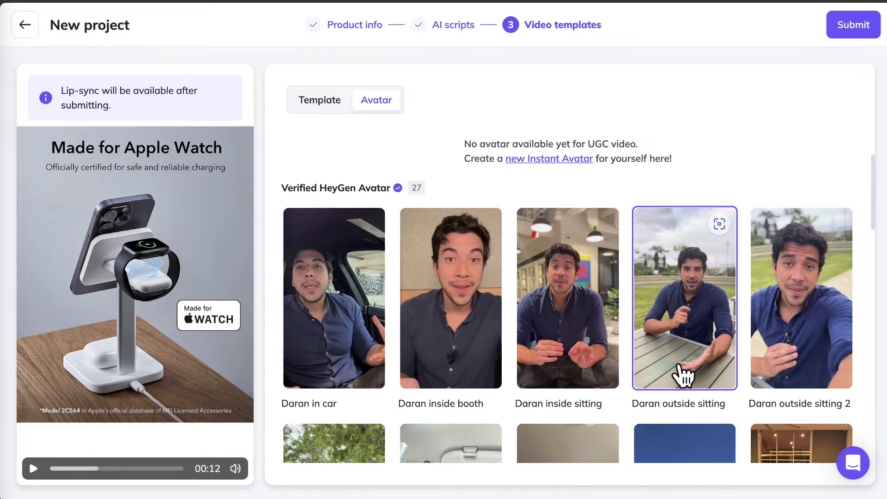
{"action": "scroll", "coordinate": [680, 296], "scroll_direction": "up", "scroll_amount": 3}
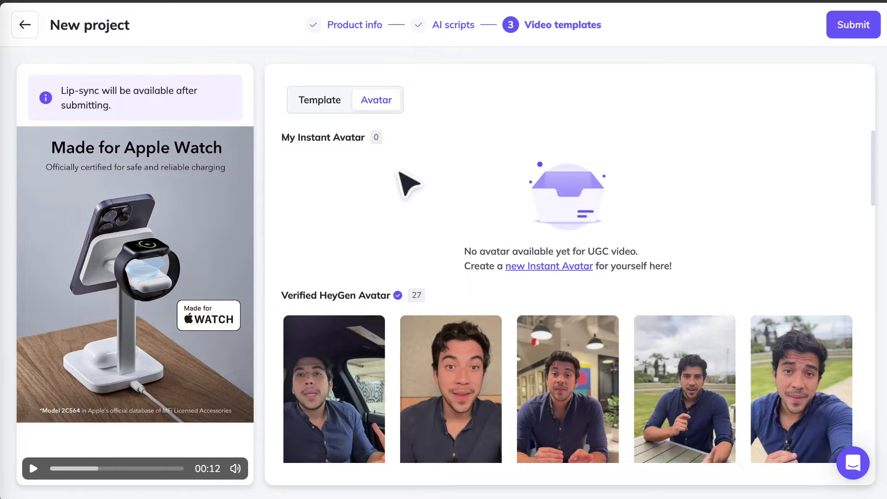
{"action": "left_click", "coordinate": [852, 29]}
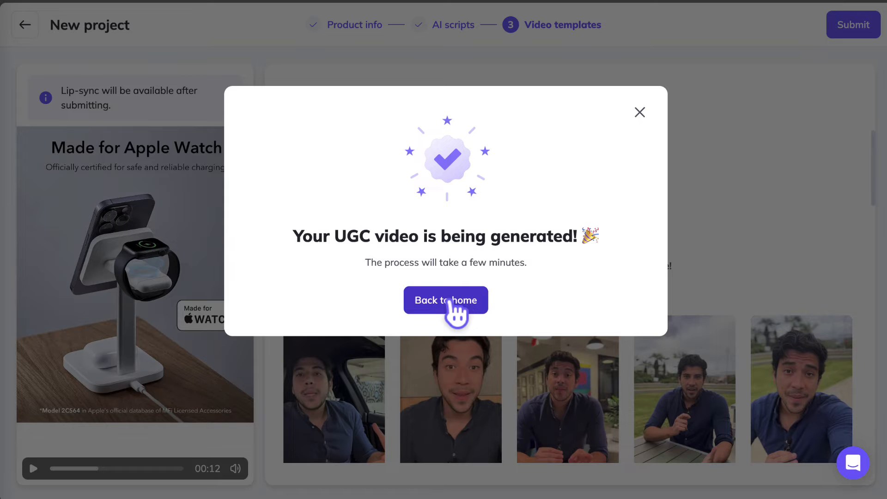
{"action": "left_click", "coordinate": [448, 301]}
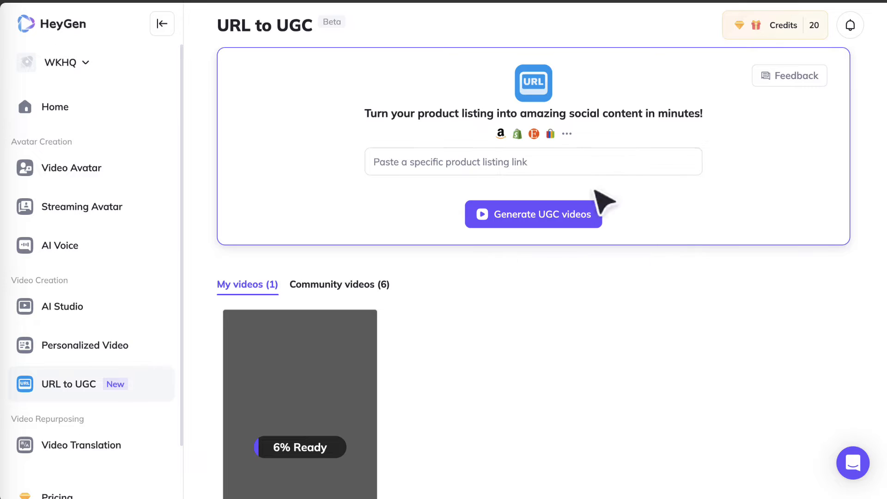
Open the generated ESR 3-in-1 Wireless Charging Set video from My videos, play it and close it.
{"action": "scroll", "coordinate": [455, 359], "scroll_direction": "down", "scroll_amount": 2}
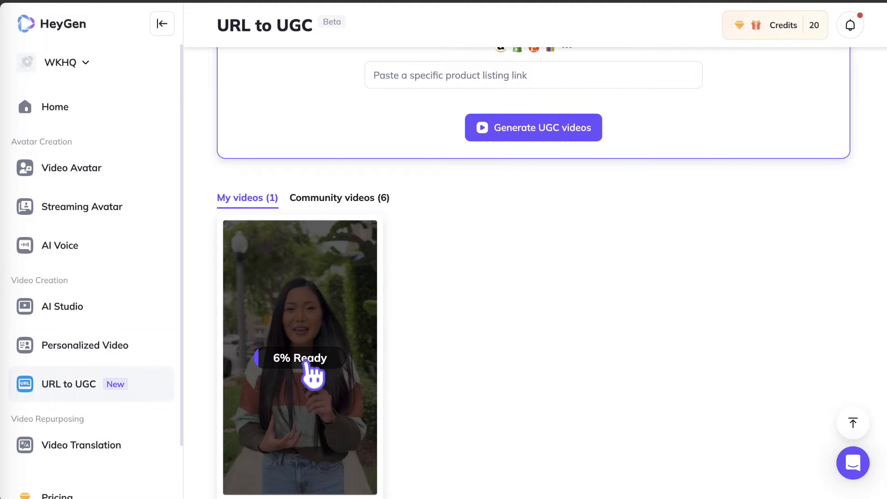
{"action": "scroll", "coordinate": [416, 373], "scroll_direction": "down", "scroll_amount": 1}
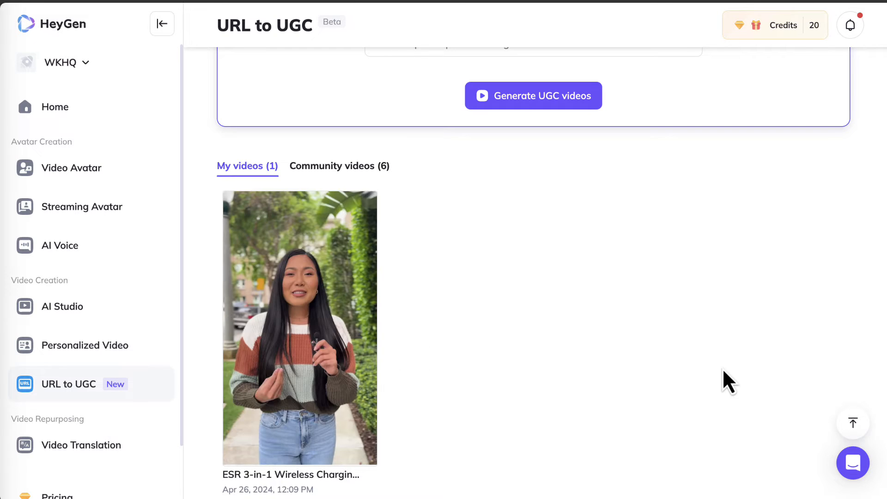
{"action": "left_click", "coordinate": [362, 337]}
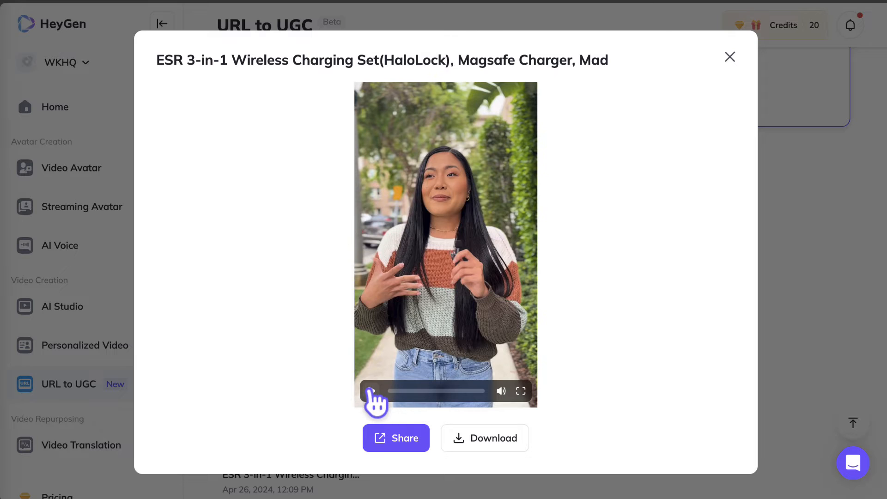
{"action": "left_click", "coordinate": [370, 390]}
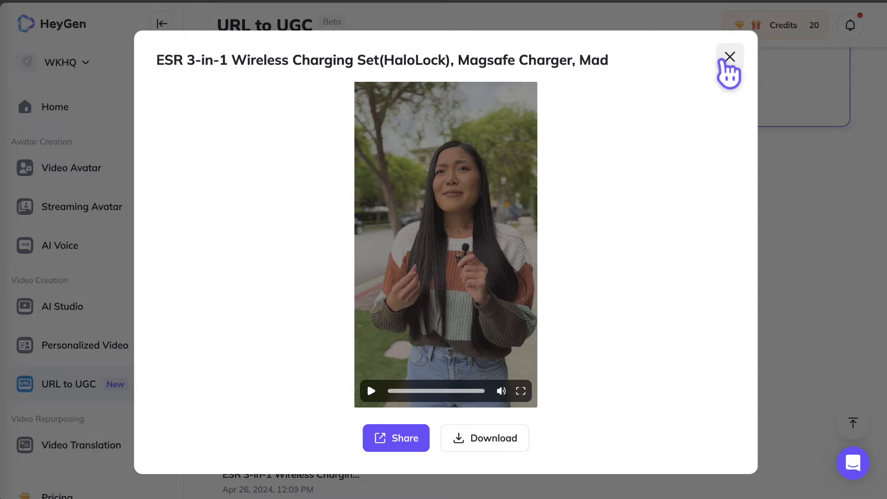
{"action": "left_click", "coordinate": [730, 56]}
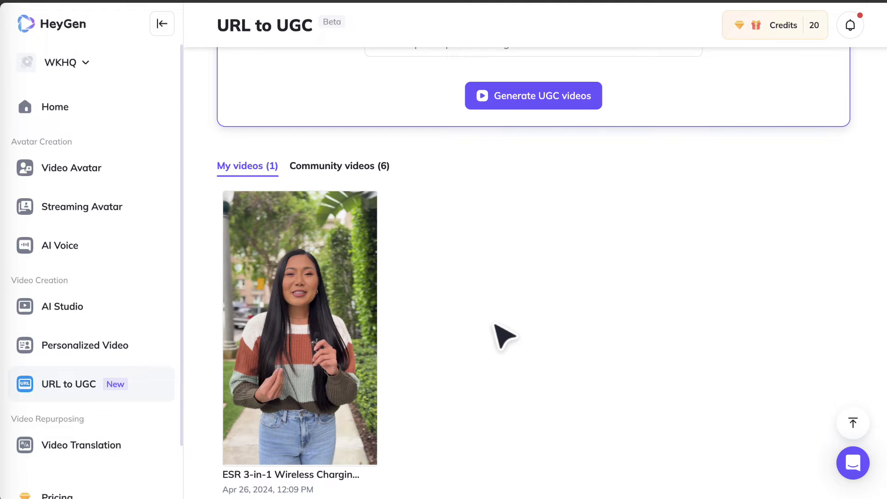
{"action": "scroll", "coordinate": [503, 336], "scroll_direction": "up", "scroll_amount": 3}
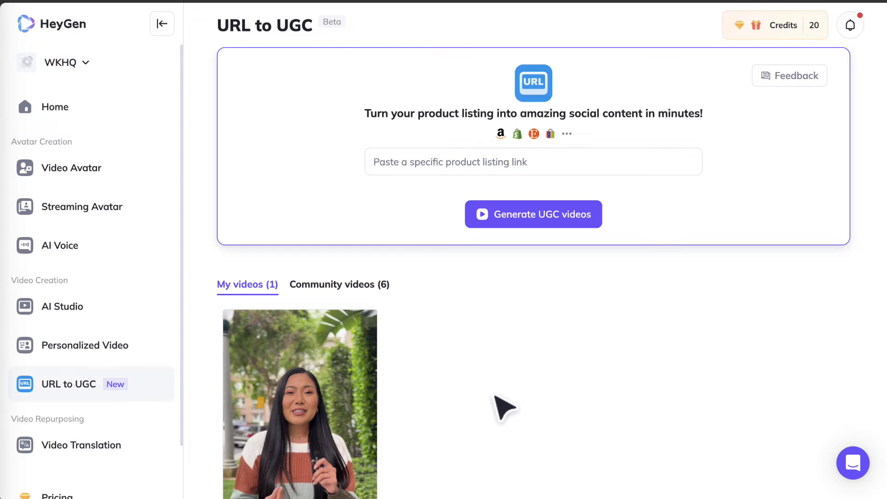
{"action": "scroll", "coordinate": [503, 407], "scroll_direction": "down", "scroll_amount": 3}
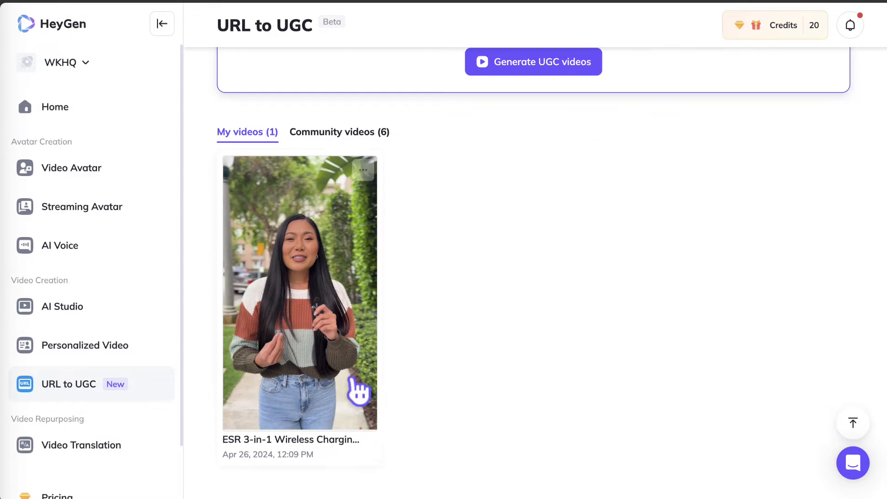
{"action": "scroll", "coordinate": [344, 211], "scroll_direction": "up", "scroll_amount": 3}
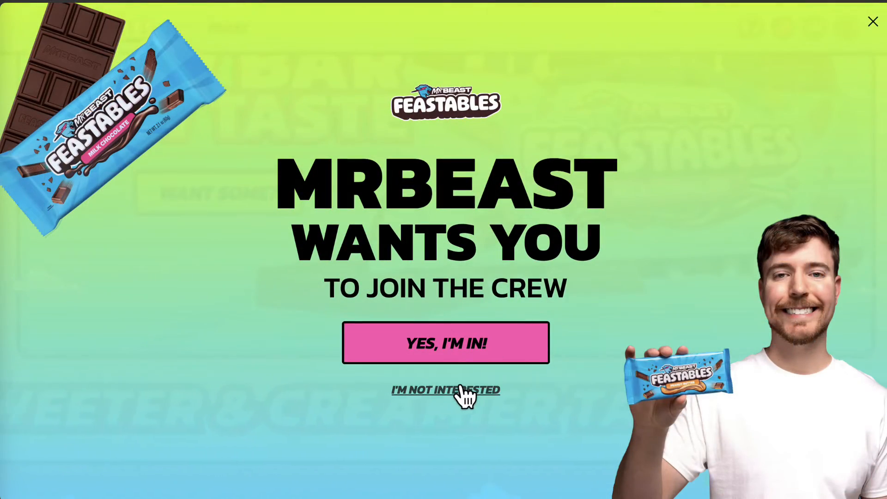
On the Feastables website, decline the invitation to join the crew and open the Milk Crunch product page.
{"action": "left_click", "coordinate": [462, 390]}
{"action": "scroll", "coordinate": [459, 383], "scroll_direction": "down", "scroll_amount": 10}
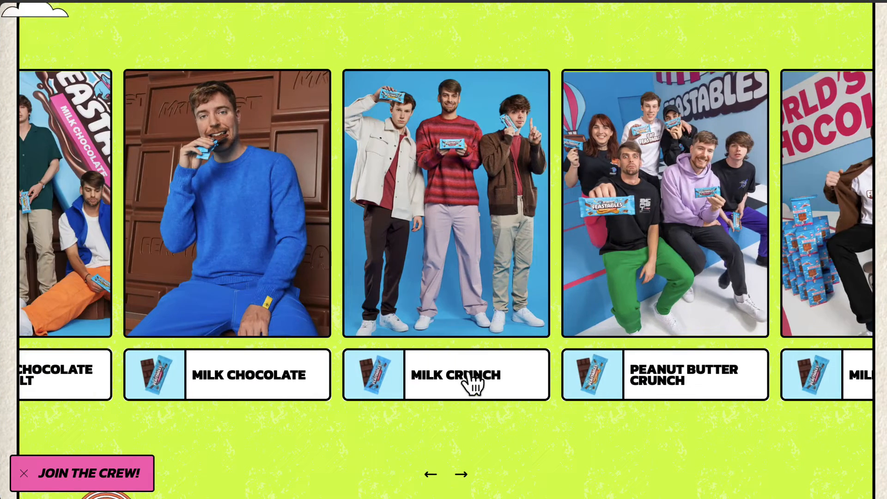
{"action": "left_click", "coordinate": [465, 380]}
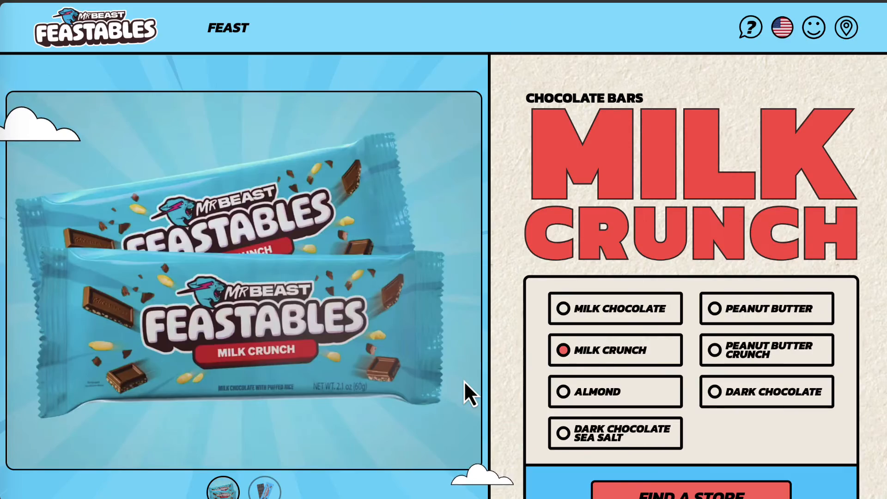
Look over the Milk Crunch product page and select its web address.
{"action": "scroll", "coordinate": [531, 250], "scroll_direction": "down", "scroll_amount": 15}
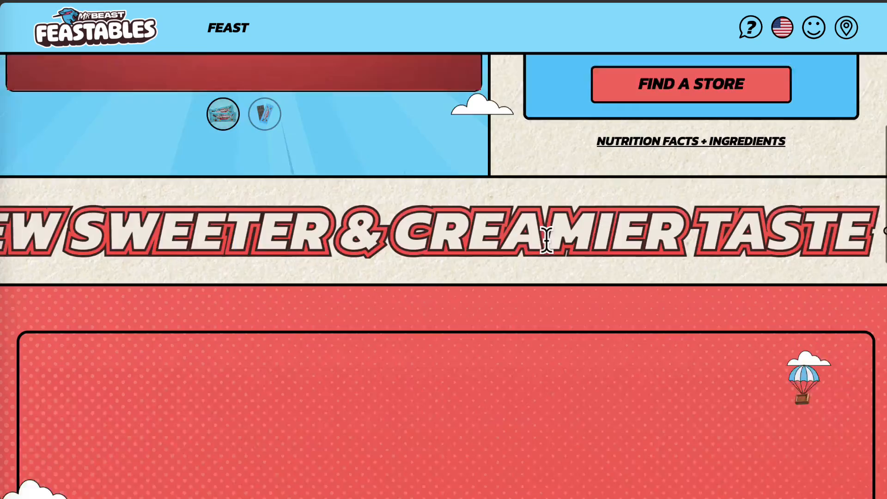
{"action": "scroll", "coordinate": [547, 242], "scroll_direction": "up", "scroll_amount": 15}
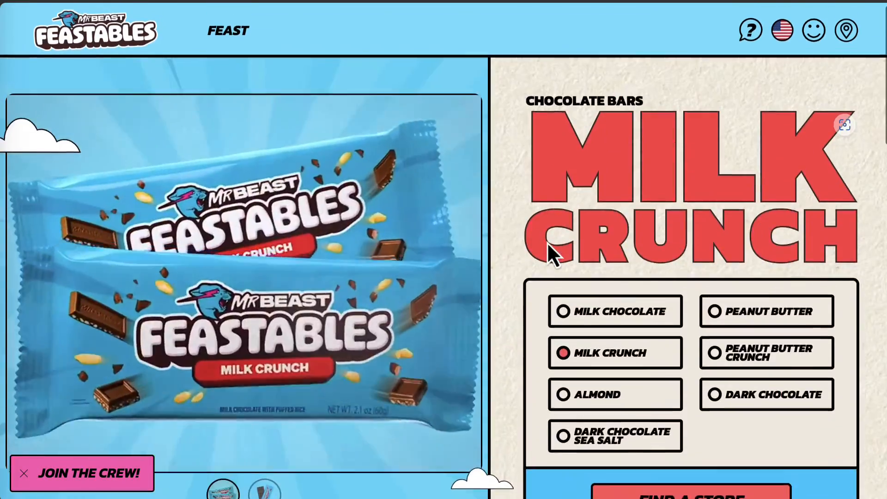
{"action": "key", "text": "super+l"}
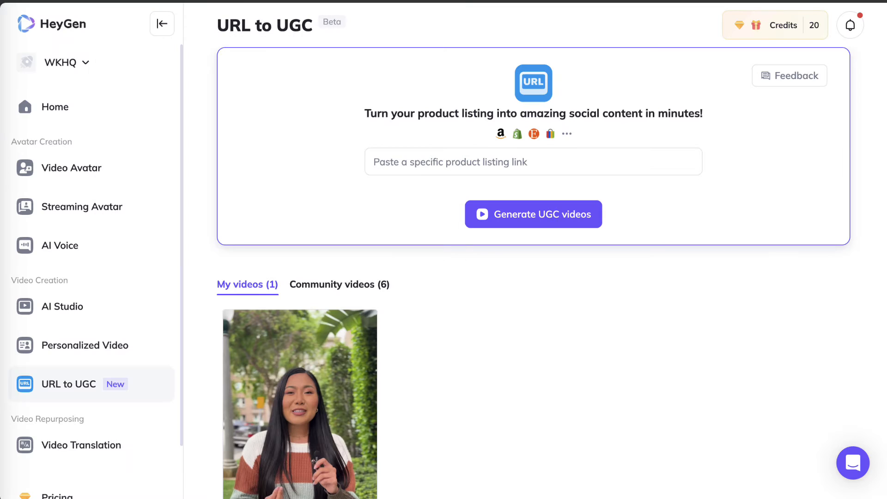
{"action": "left_click", "coordinate": [449, 154]}
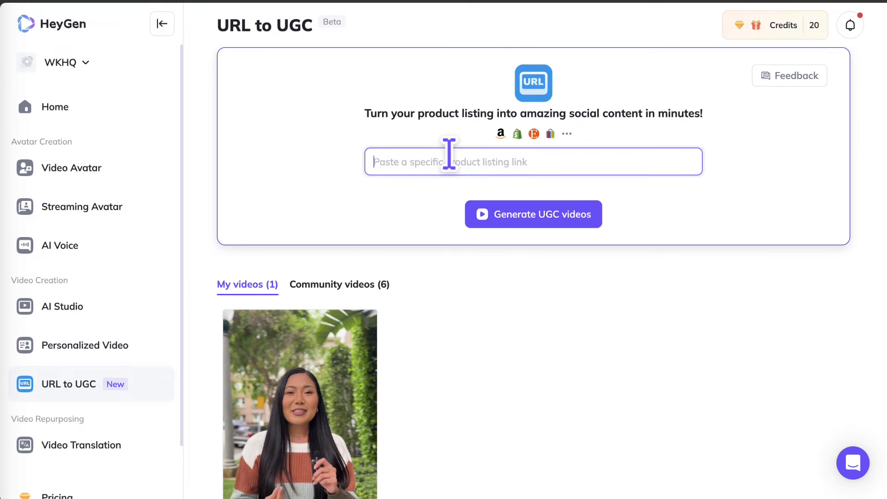
{"action": "type", "text": "https://feastables.com/products/milk-crunch-chocolate"}
{"action": "left_click", "coordinate": [528, 214]}
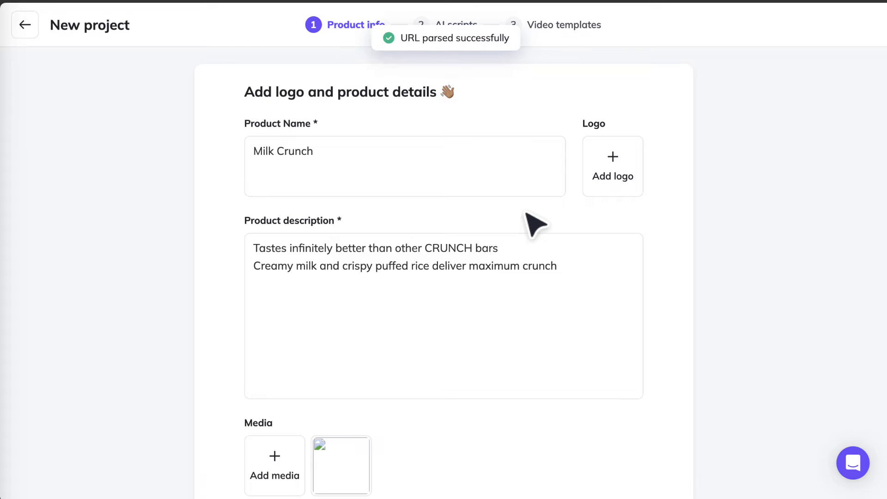
Review the imported Milk Crunch name, description and media, and switch to dbrand's iPhone 15 Pro cases page.
{"action": "left_click", "coordinate": [555, 335]}
{"action": "scroll", "coordinate": [557, 351], "scroll_direction": "down", "scroll_amount": 2}
{"action": "scroll", "coordinate": [559, 367], "scroll_direction": "up", "scroll_amount": 2}
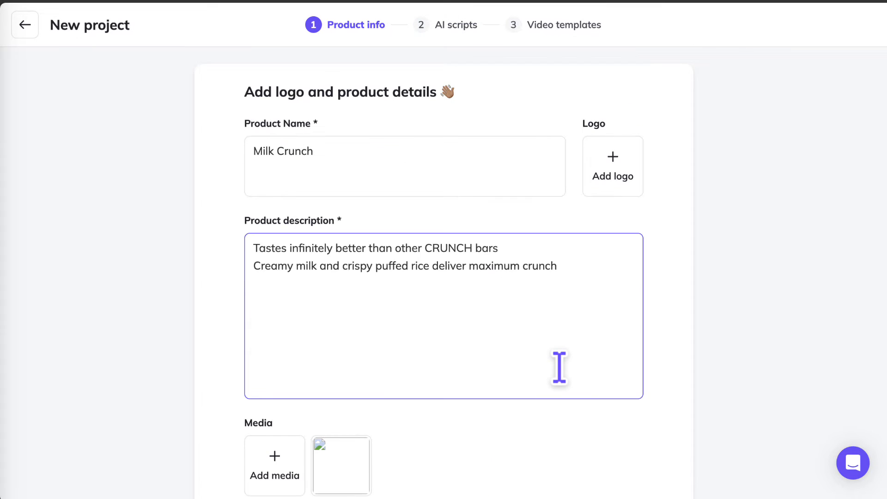
{"action": "left_click", "coordinate": [442, 123]}
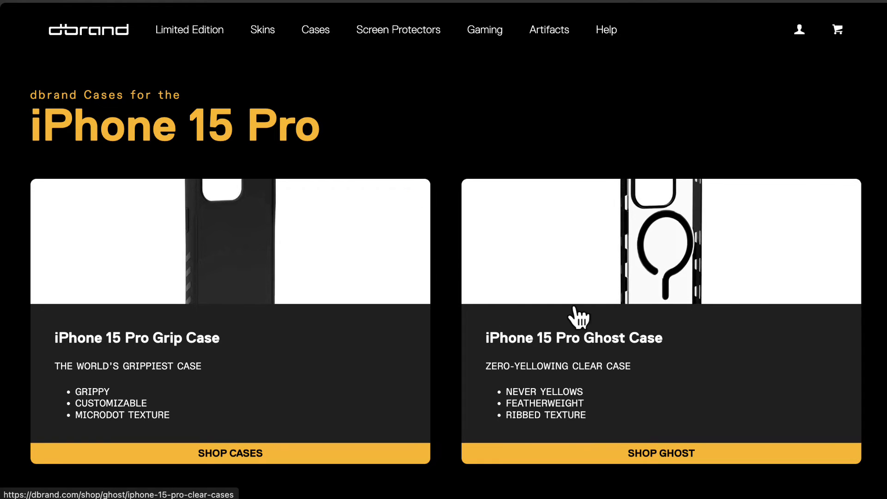
Open dbrand's iPhone 15 Pro Ghost Case page and look over the product information.
{"action": "left_click", "coordinate": [619, 257]}
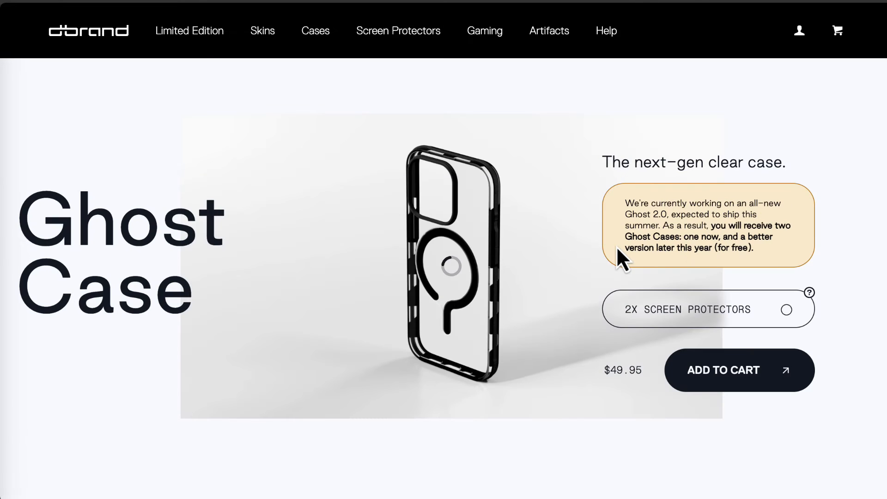
{"action": "scroll", "coordinate": [653, 327], "scroll_direction": "down", "scroll_amount": 15}
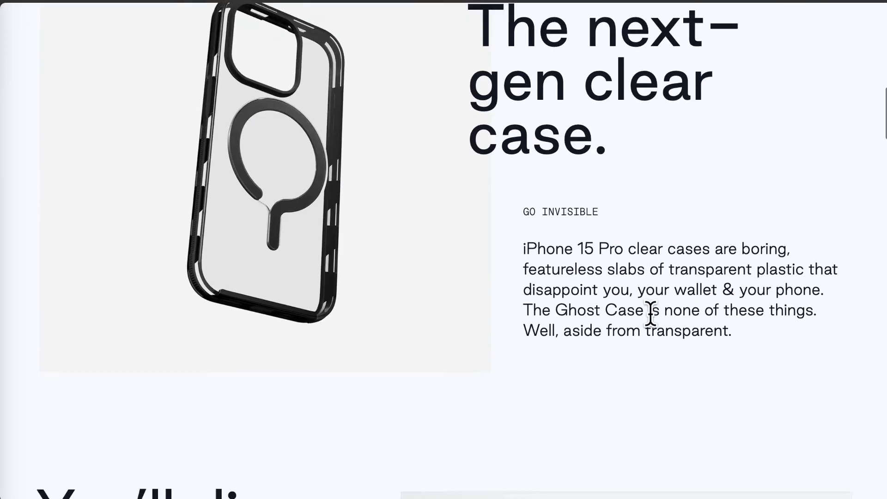
{"action": "scroll", "coordinate": [650, 314], "scroll_direction": "up", "scroll_amount": 15}
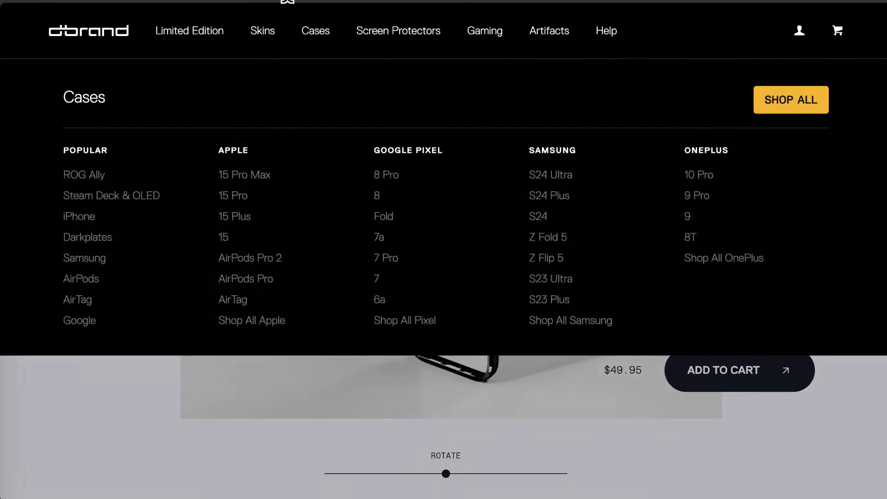
{"action": "left_click", "coordinate": [288, 1]}
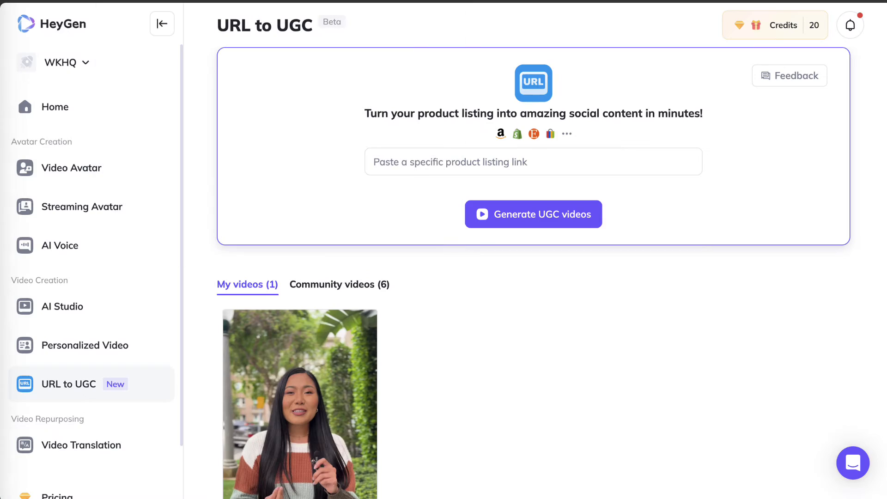
{"action": "left_click", "coordinate": [249, 0]}
{"action": "left_click", "coordinate": [434, 157]}
{"action": "type", "text": "https://dbrand.com/shop/ghost/iphone-15-pro-clear-cases"}
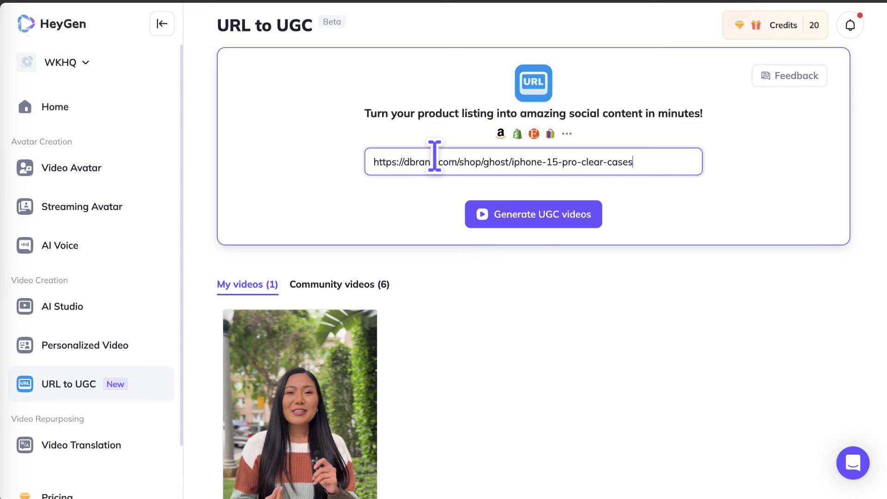
{"action": "left_click", "coordinate": [532, 221]}
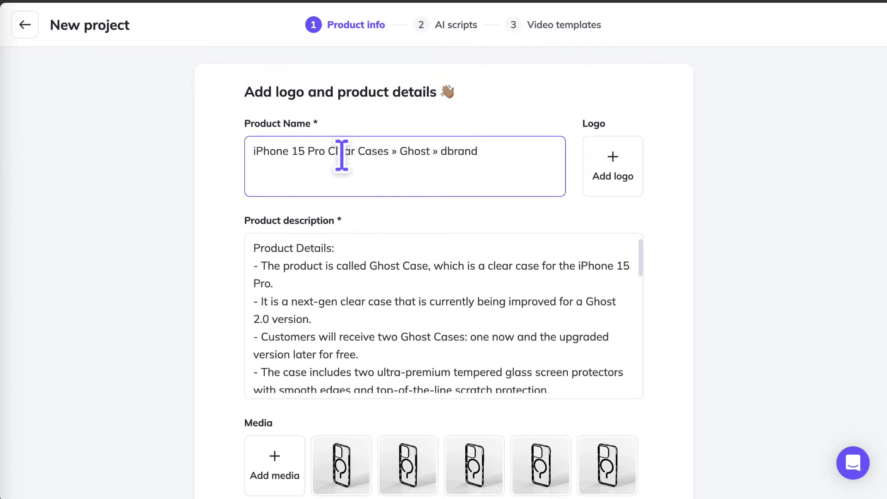
Shorten the product name to iPhone 15 Pro Clear Cases and add the green-and-blue leaf image as the logo.
{"action": "left_click_drag", "start_coordinate": [392, 153], "coordinate": [498, 155]}
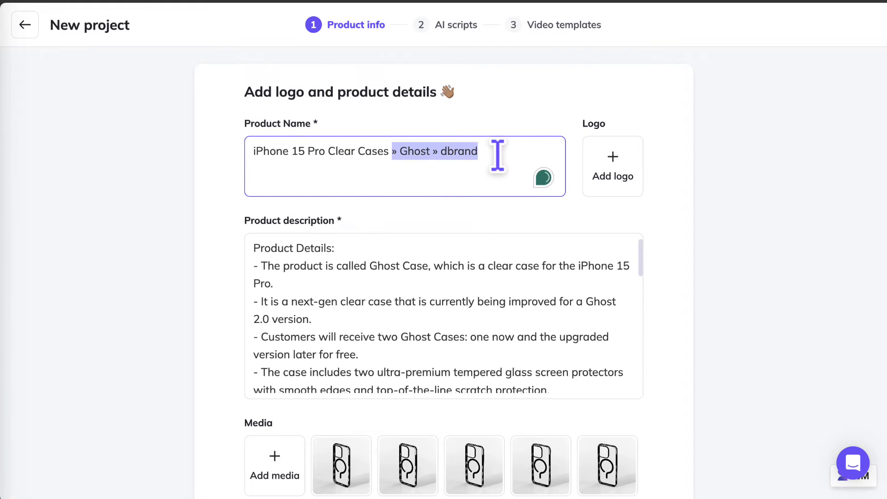
{"action": "key", "text": "BackSpace"}
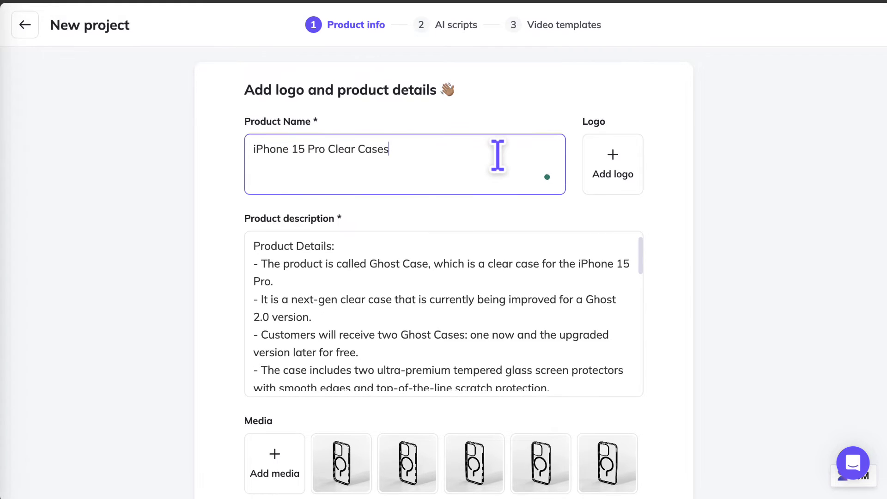
{"action": "scroll", "coordinate": [498, 154], "scroll_direction": "down", "scroll_amount": 1}
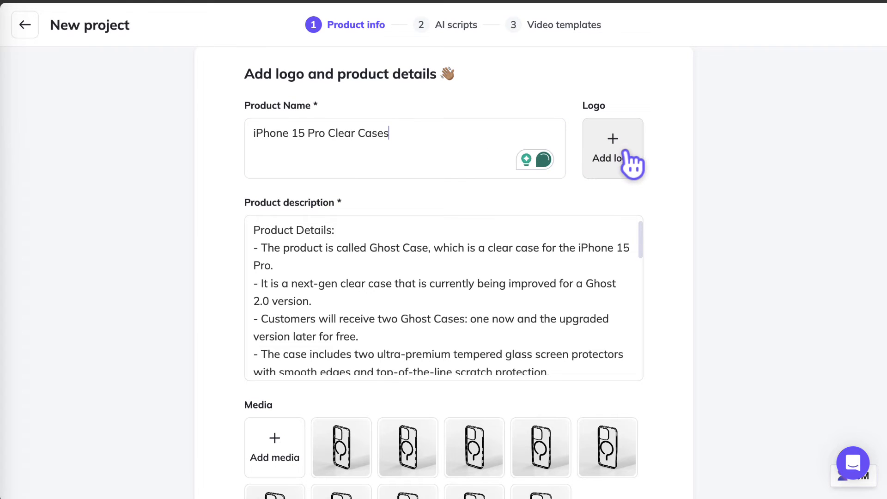
{"action": "left_click", "coordinate": [631, 164]}
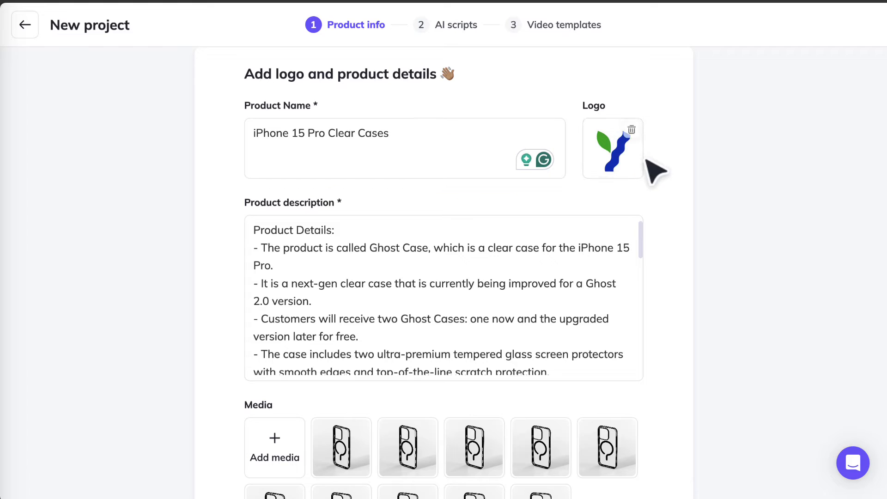
Review the imported Ghost Case product description and media.
{"action": "left_click", "coordinate": [587, 275]}
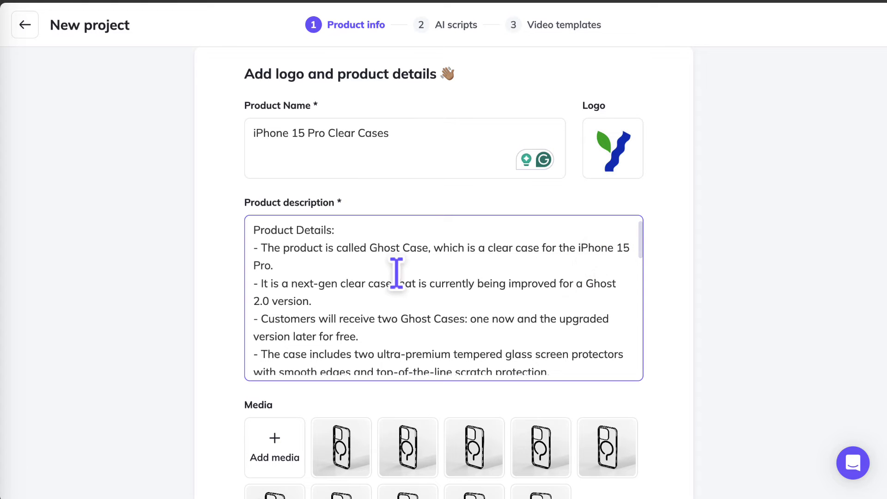
{"action": "scroll", "coordinate": [382, 294], "scroll_direction": "down", "scroll_amount": 10}
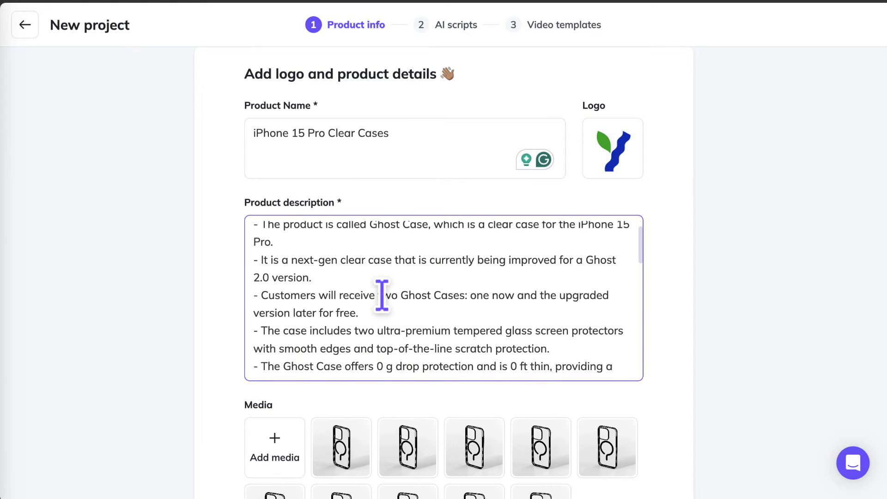
{"action": "left_click", "coordinate": [674, 353]}
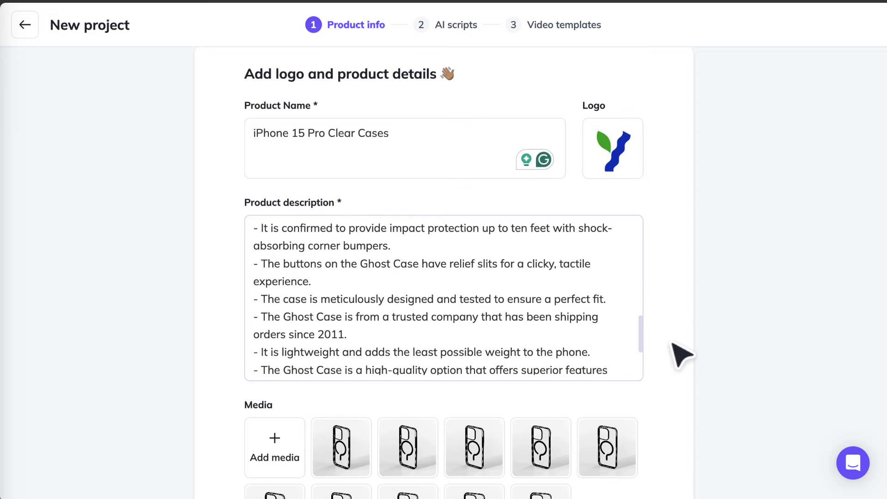
{"action": "scroll", "coordinate": [673, 353], "scroll_direction": "down", "scroll_amount": 4}
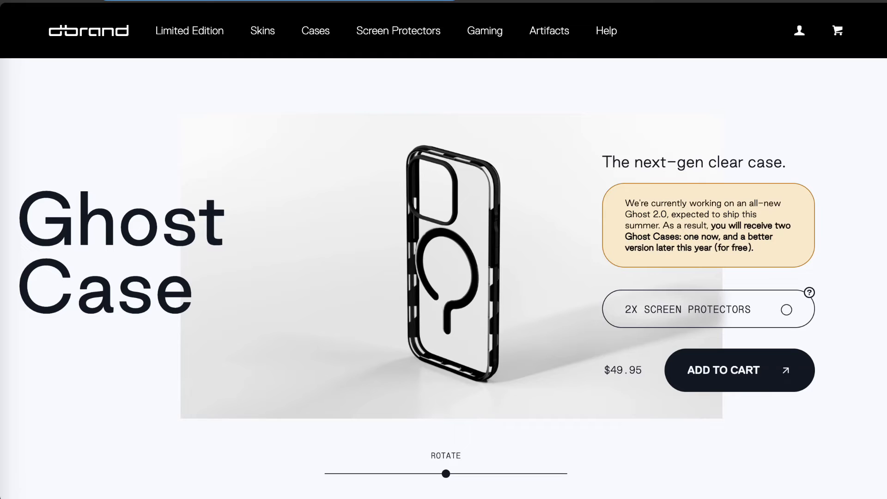
On dbrand's Ghost Case page, rotate the case preview and look through the whole page.
{"action": "scroll", "coordinate": [619, 368], "scroll_direction": "down", "scroll_amount": 2}
{"action": "left_click_drag", "start_coordinate": [459, 407], "coordinate": [339, 418]}
{"action": "scroll", "coordinate": [692, 427], "scroll_direction": "down", "scroll_amount": 9}
{"action": "scroll", "coordinate": [691, 425], "scroll_direction": "down", "scroll_amount": 16}
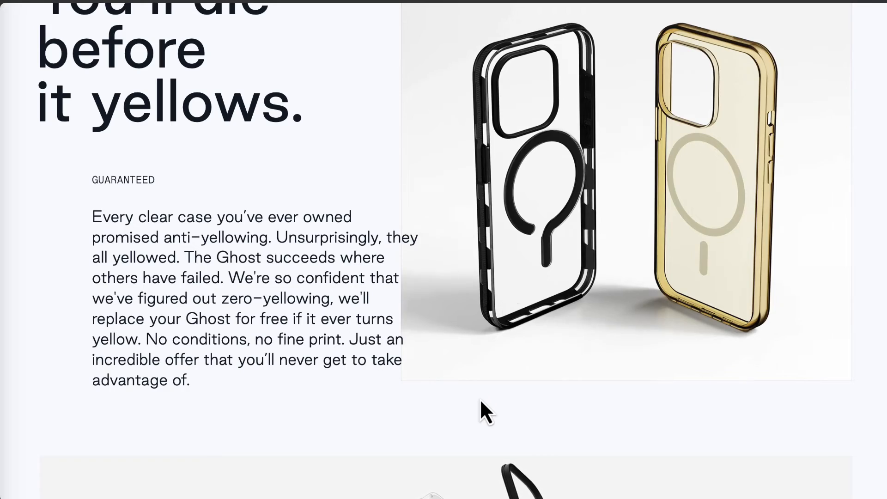
{"action": "scroll", "coordinate": [481, 401], "scroll_direction": "down", "scroll_amount": 20}
{"action": "scroll", "coordinate": [480, 399], "scroll_direction": "down", "scroll_amount": 20}
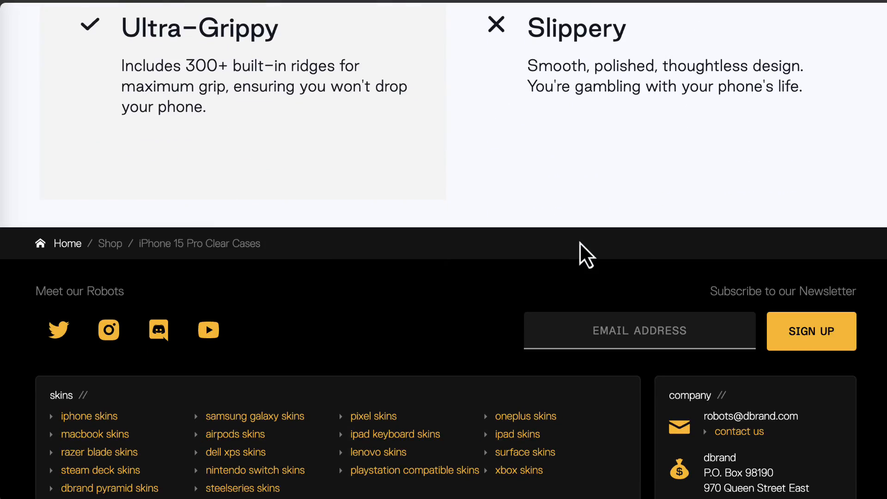
{"action": "scroll", "coordinate": [580, 242], "scroll_direction": "up", "scroll_amount": 20}
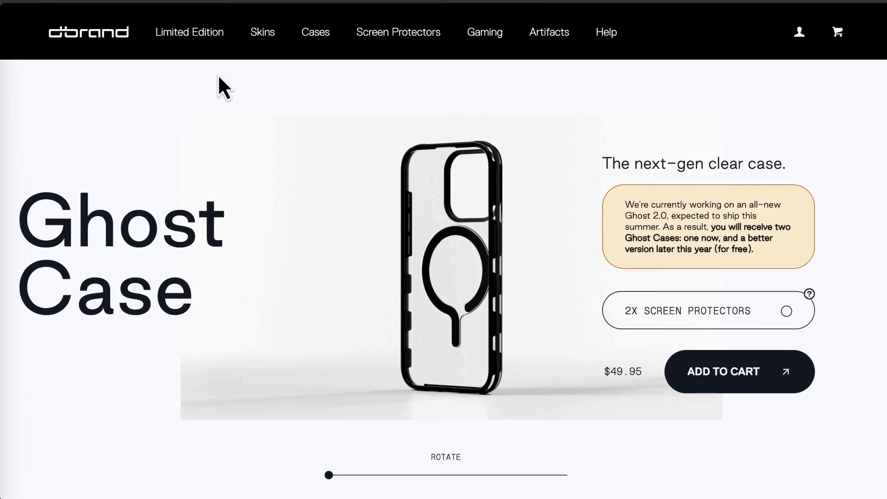
Open dbrand's Google Pixel 8 case page and look over the Grip Case details.
{"action": "mouse_move", "coordinate": [284, 32]}
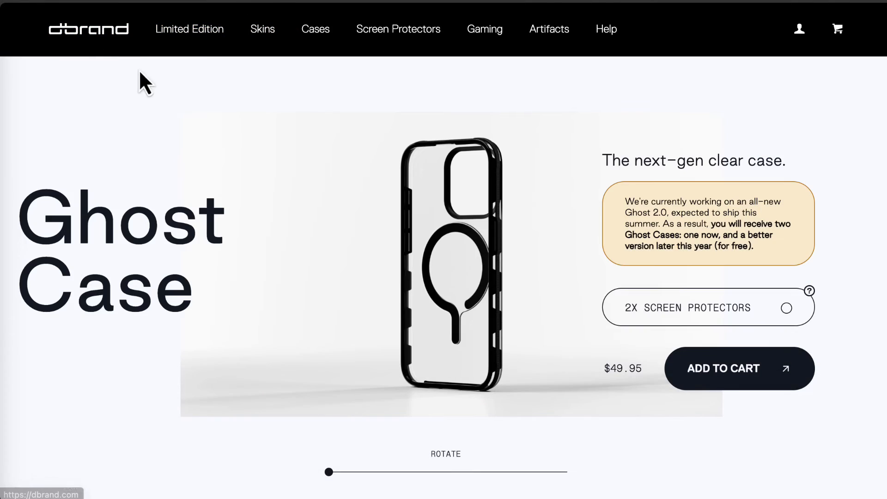
{"action": "scroll", "coordinate": [152, 73], "scroll_direction": "down", "scroll_amount": 1}
{"action": "mouse_move", "coordinate": [301, 18]}
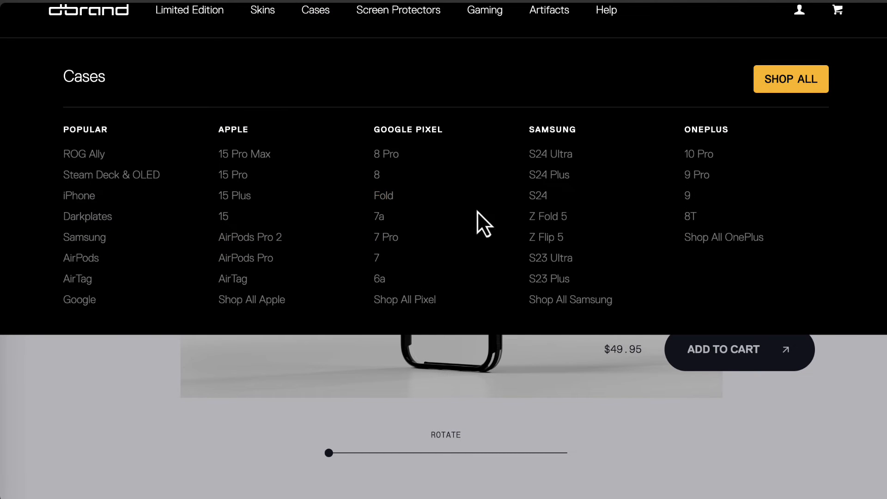
{"action": "left_click", "coordinate": [376, 178]}
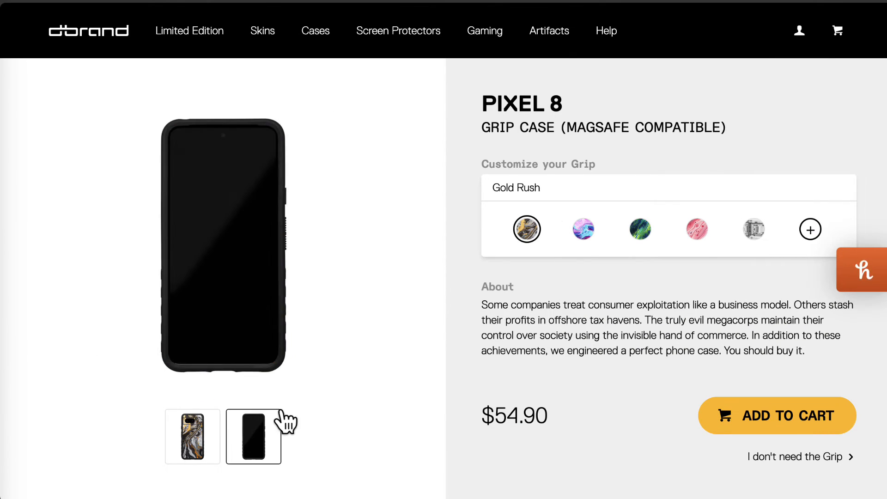
{"action": "scroll", "coordinate": [548, 238], "scroll_direction": "down", "scroll_amount": 10}
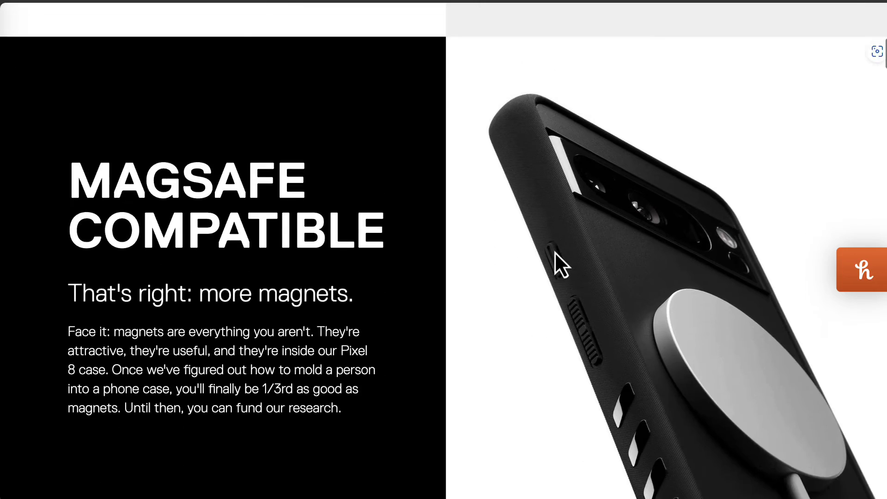
{"action": "scroll", "coordinate": [561, 264], "scroll_direction": "up", "scroll_amount": 10}
{"action": "mouse_move", "coordinate": [390, 26]}
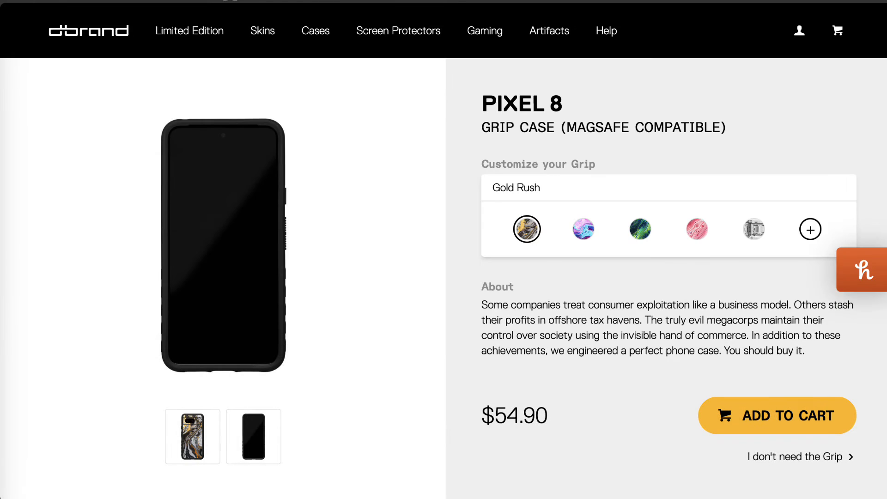
{"action": "left_click", "coordinate": [235, 6]}
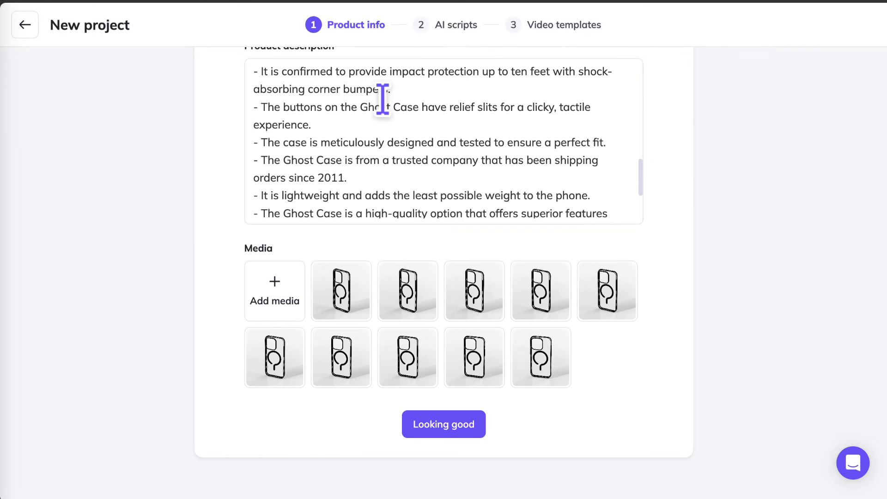
{"action": "scroll", "coordinate": [384, 96], "scroll_direction": "up", "scroll_amount": 5}
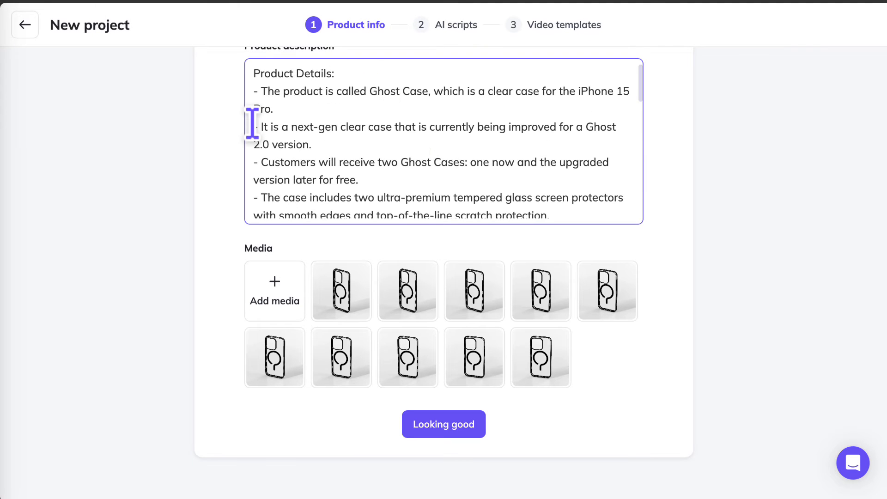
{"action": "left_click", "coordinate": [25, 24]}
{"action": "left_click", "coordinate": [446, 154]}
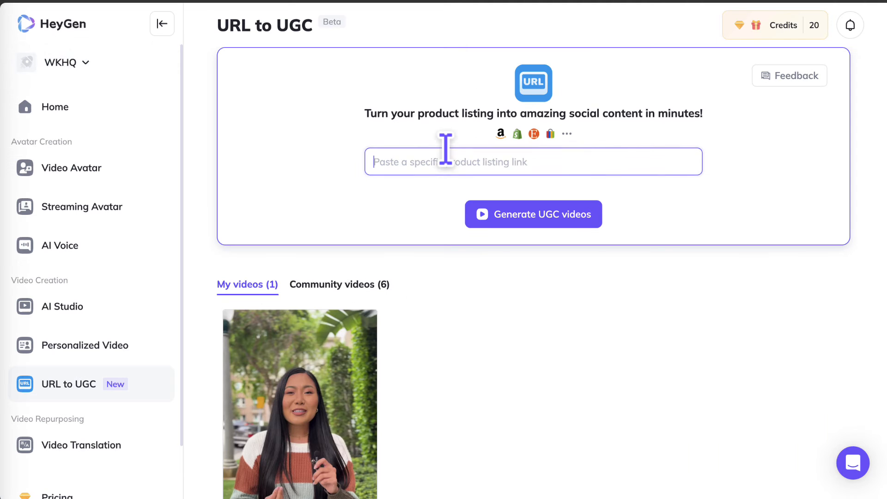
{"action": "type", "text": "https://dbrand.com/shop/grip/google-pixel-8-cases"}
{"action": "left_click", "coordinate": [521, 221]}
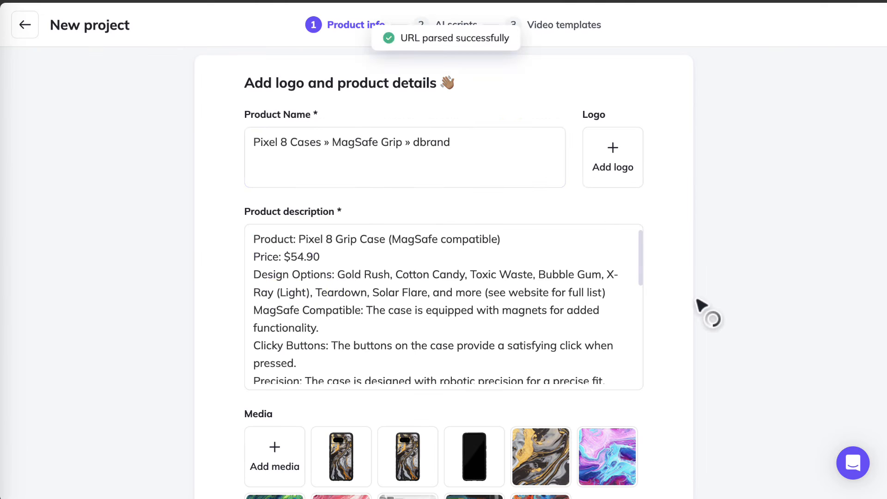
Shorten the product name to Pixel 8 Cases » MagSafe and add the green-and-blue leaf image as the logo.
{"action": "left_click_drag", "start_coordinate": [387, 149], "coordinate": [516, 138]}
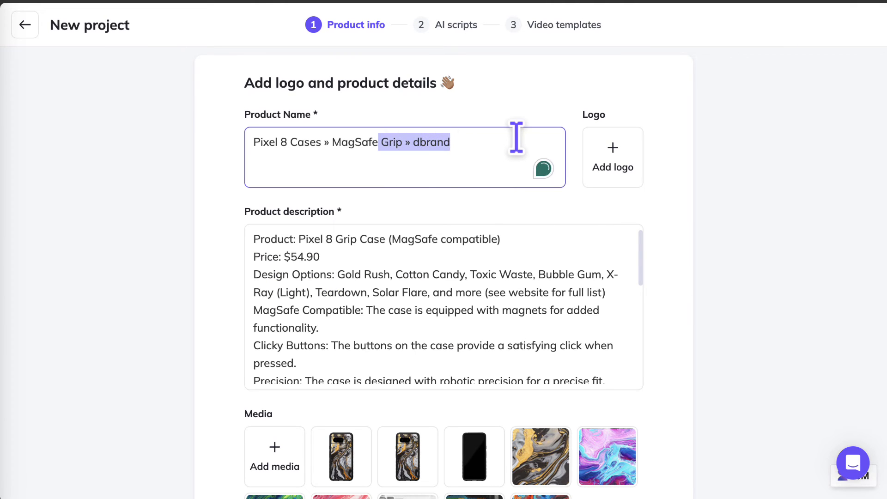
{"action": "key", "text": "BackSpace"}
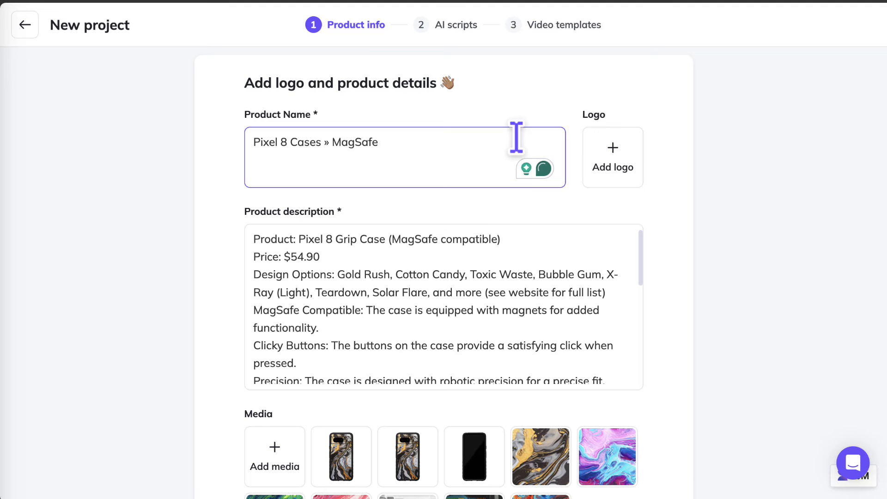
{"action": "left_click", "coordinate": [603, 144]}
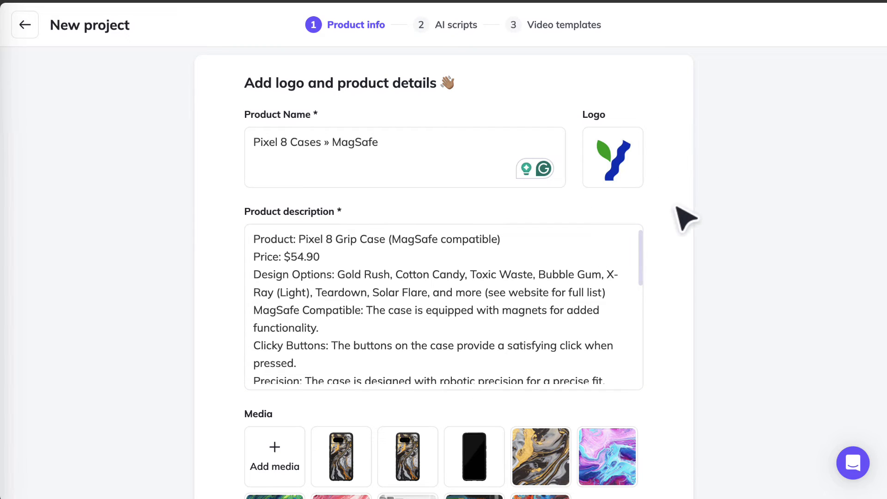
Review the imported Pixel 8 case description and media, and accept the product info to continue to the AI scripts stage.
{"action": "scroll", "coordinate": [587, 310], "scroll_direction": "down", "scroll_amount": 5}
{"action": "scroll", "coordinate": [564, 392], "scroll_direction": "down", "scroll_amount": 3}
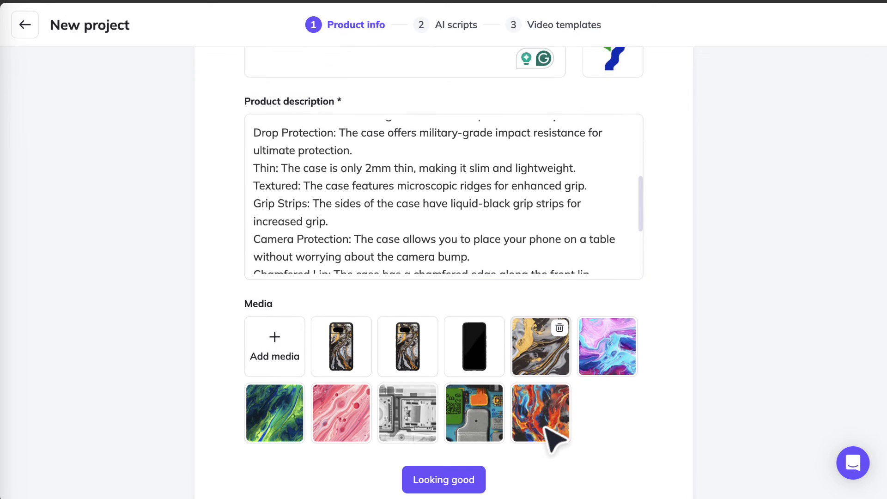
{"action": "left_click", "coordinate": [468, 470]}
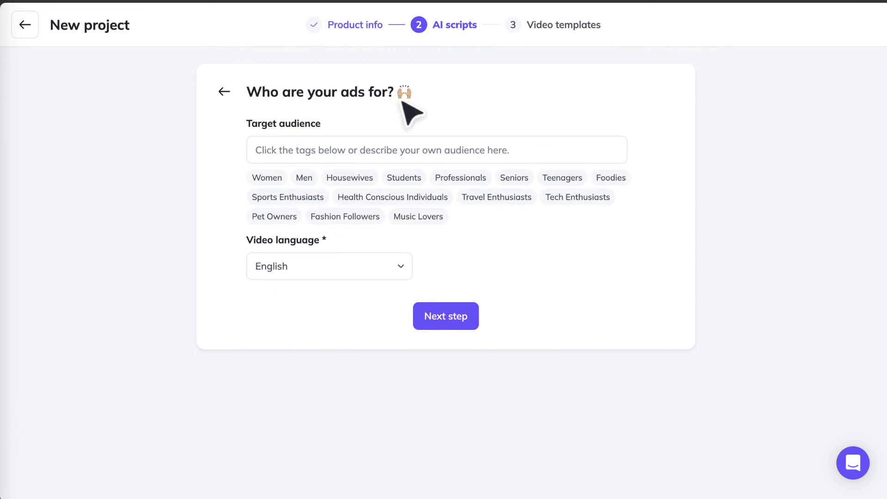
Set the target audience to Housewives and the video language to Español, and generate the AI scripts.
{"action": "left_click", "coordinate": [455, 150]}
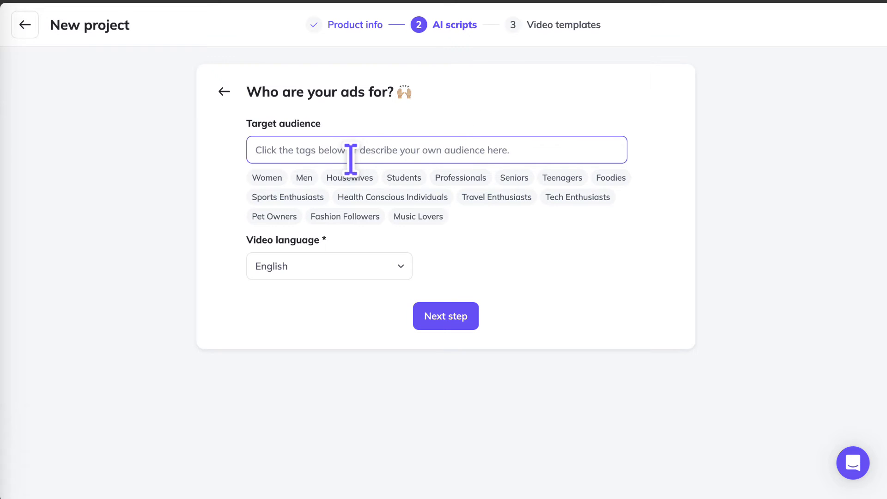
{"action": "left_click", "coordinate": [407, 165]}
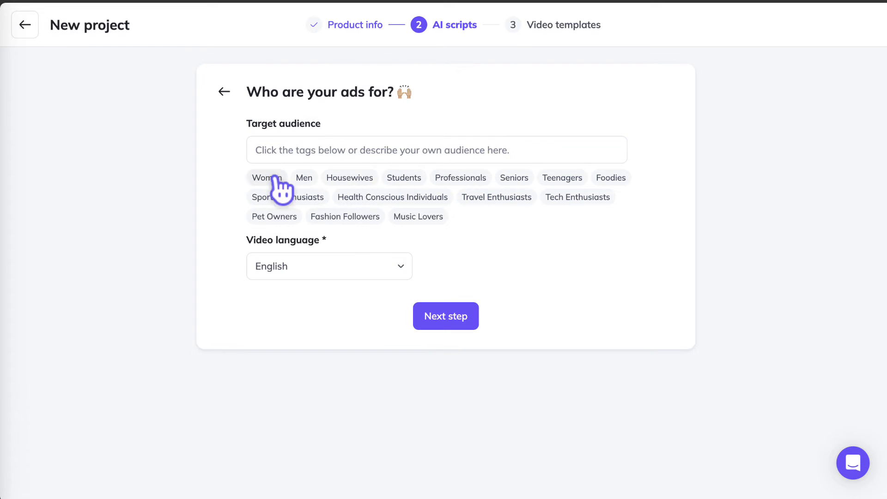
{"action": "left_click", "coordinate": [350, 181]}
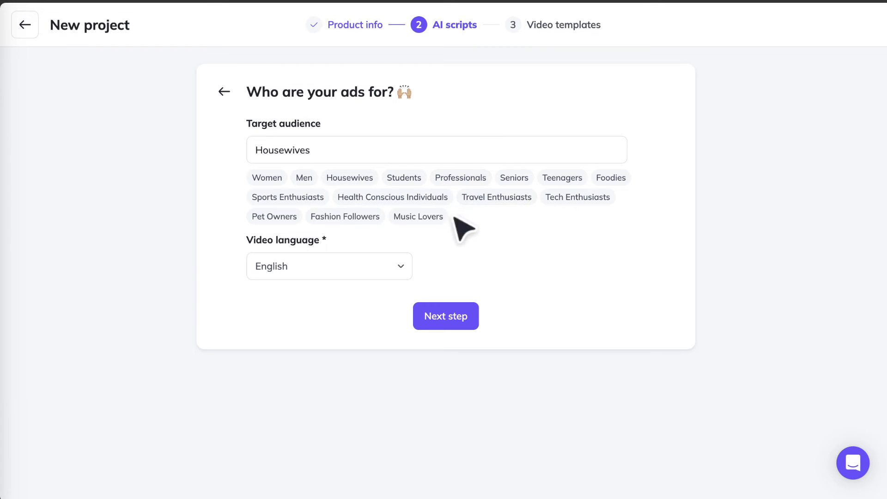
{"action": "left_click", "coordinate": [327, 271]}
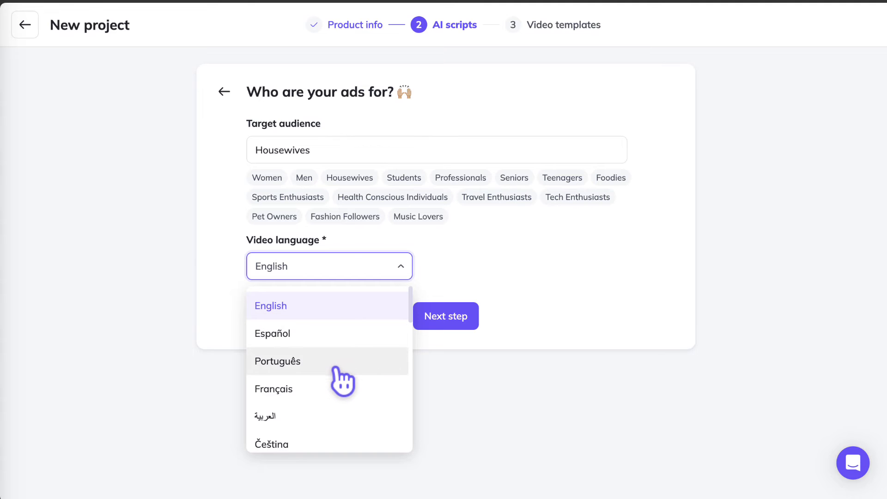
{"action": "left_click", "coordinate": [336, 343]}
{"action": "left_click", "coordinate": [447, 317]}
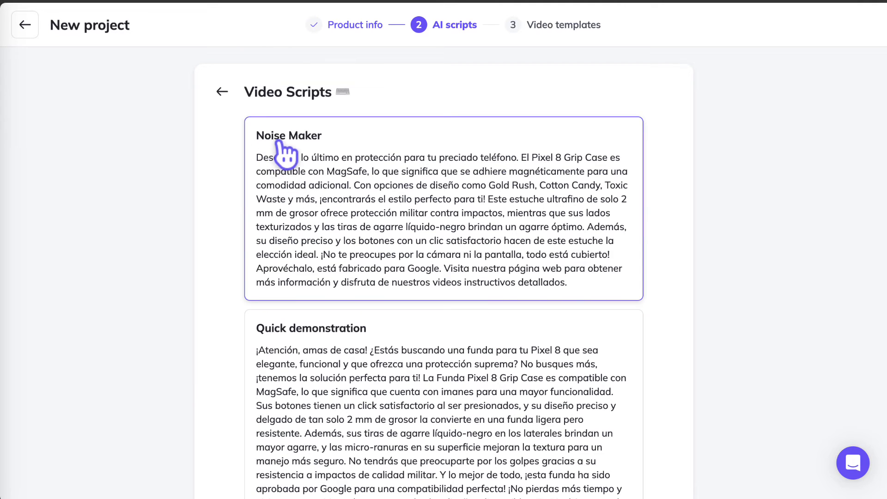
Read through the generated Spanish video scripts and choose the Quick demonstration script.
{"action": "scroll", "coordinate": [391, 199], "scroll_direction": "down", "scroll_amount": 3}
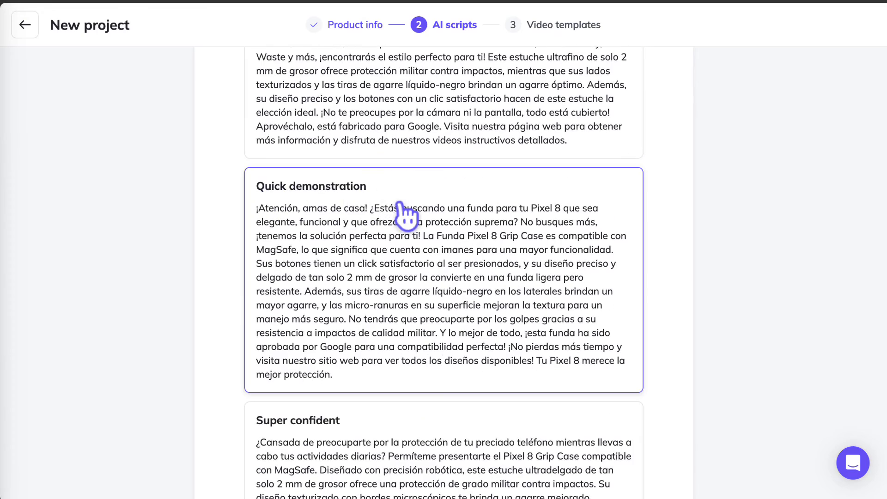
{"action": "scroll", "coordinate": [406, 212], "scroll_direction": "down", "scroll_amount": 3}
{"action": "scroll", "coordinate": [337, 277], "scroll_direction": "down", "scroll_amount": 5}
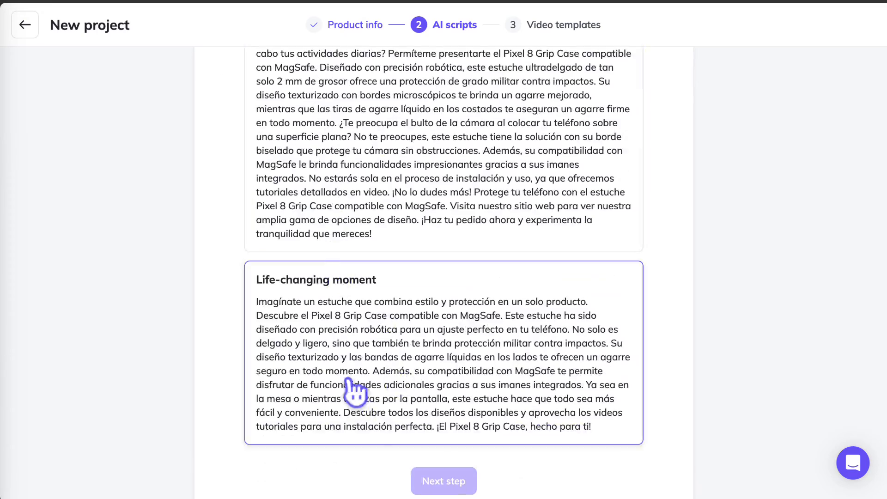
{"action": "scroll", "coordinate": [443, 379], "scroll_direction": "up", "scroll_amount": 2}
{"action": "scroll", "coordinate": [445, 380], "scroll_direction": "up", "scroll_amount": 7}
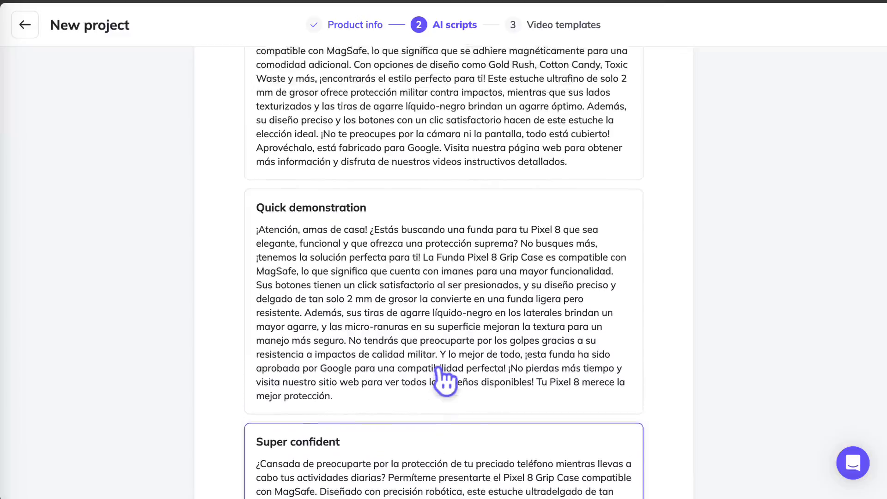
{"action": "left_click", "coordinate": [330, 229]}
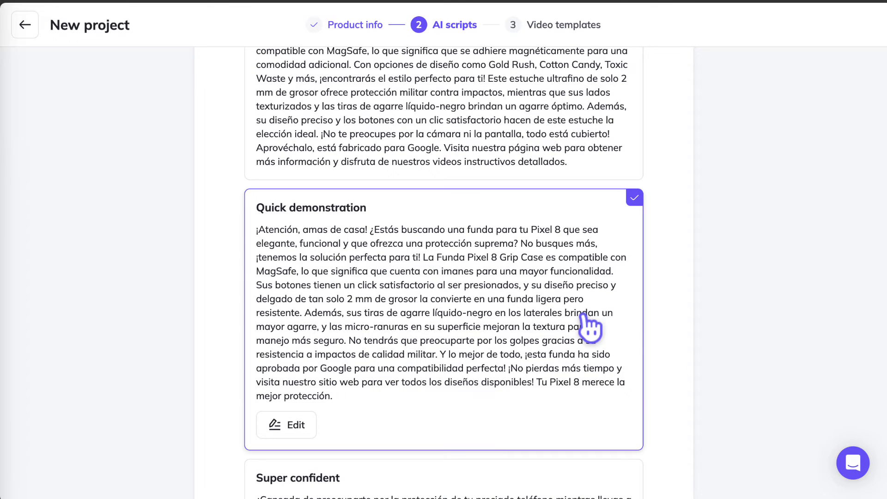
Check the Super confident and Life-changing moment scripts, keep Quick demonstration, and continue to the video templates stage.
{"action": "scroll", "coordinate": [714, 335], "scroll_direction": "down", "scroll_amount": 6}
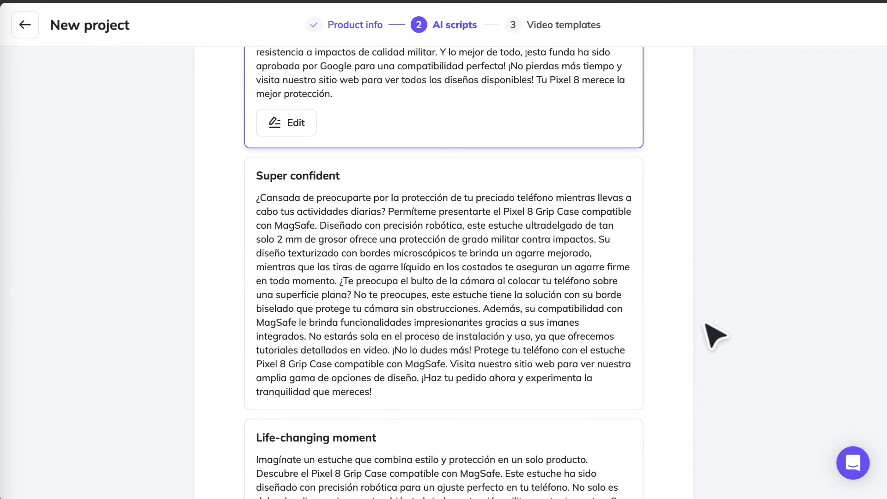
{"action": "scroll", "coordinate": [715, 335], "scroll_direction": "down", "scroll_amount": 4}
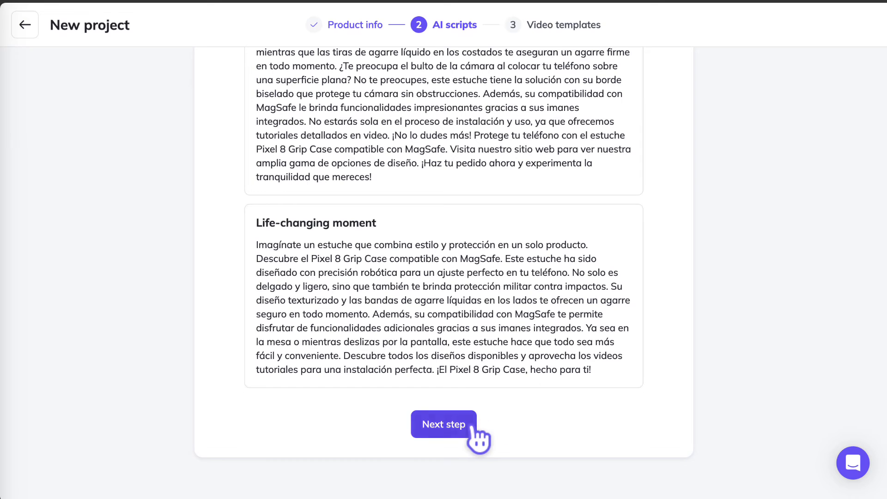
{"action": "scroll", "coordinate": [476, 439], "scroll_direction": "up", "scroll_amount": 3}
{"action": "scroll", "coordinate": [476, 439], "scroll_direction": "up", "scroll_amount": 5}
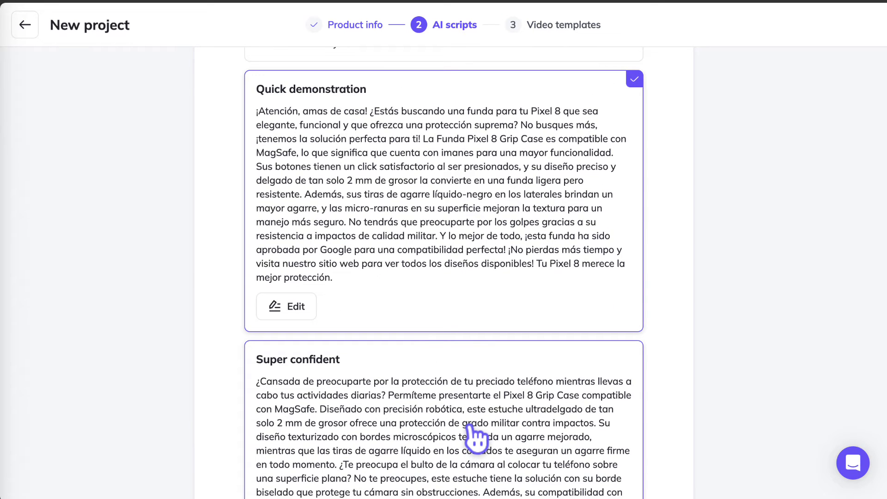
{"action": "scroll", "coordinate": [476, 439], "scroll_direction": "down", "scroll_amount": 1}
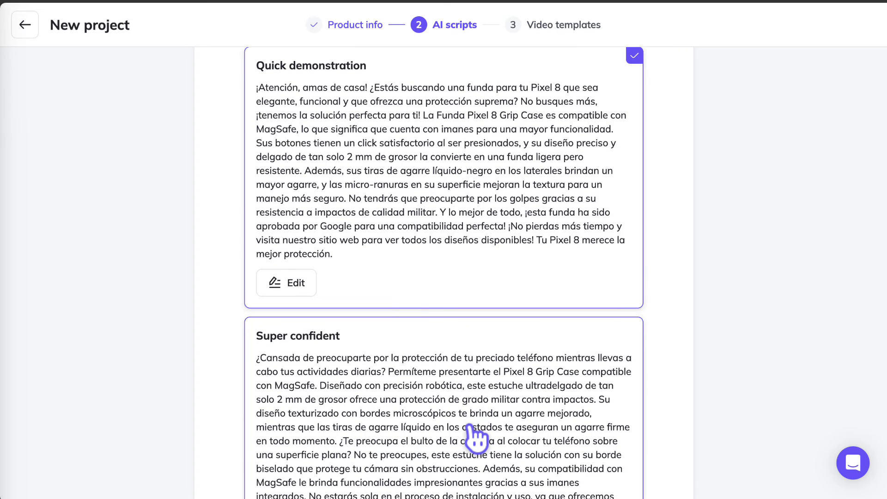
{"action": "scroll", "coordinate": [435, 402], "scroll_direction": "down", "scroll_amount": 7}
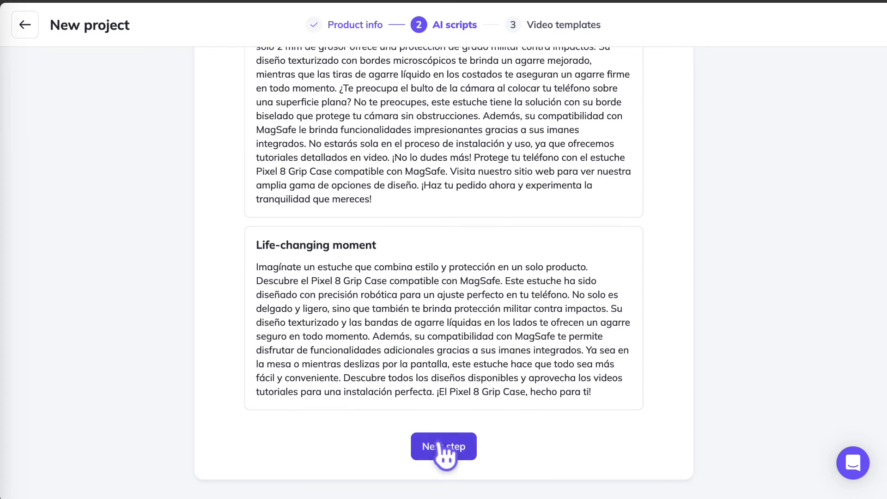
{"action": "left_click", "coordinate": [444, 448]}
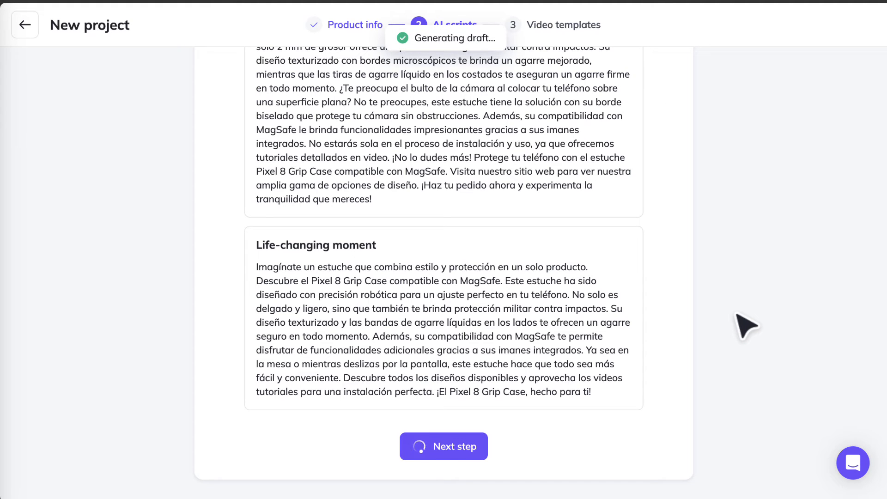
Browse the video templates, apply Mixed intro + voiceover, and play its preview.
{"action": "scroll", "coordinate": [640, 337], "scroll_direction": "down", "scroll_amount": 3}
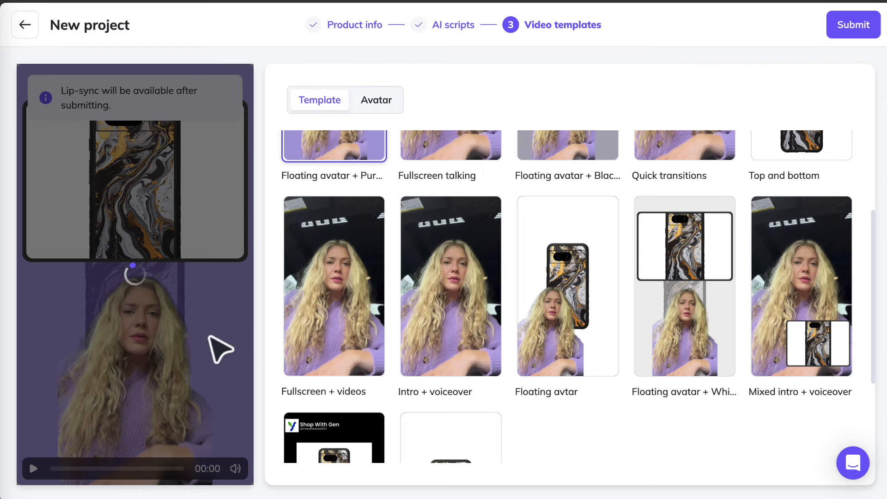
{"action": "scroll", "coordinate": [631, 379], "scroll_direction": "up", "scroll_amount": 3}
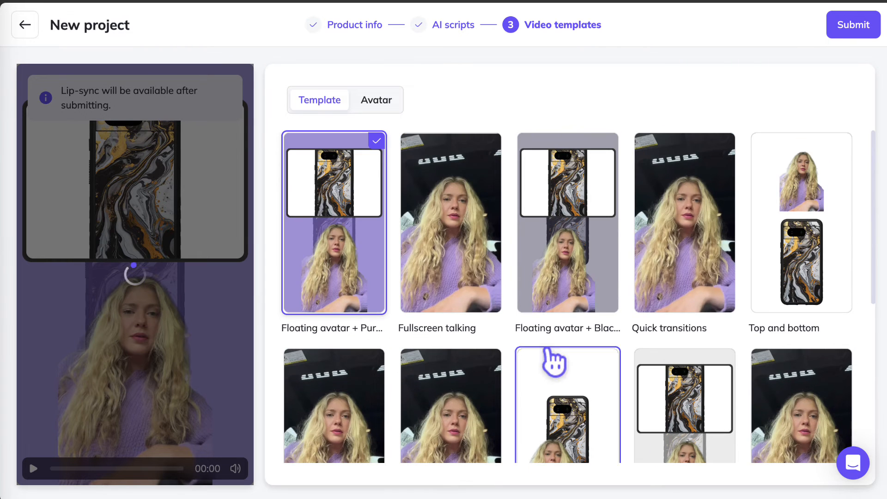
{"action": "left_click", "coordinate": [396, 287]}
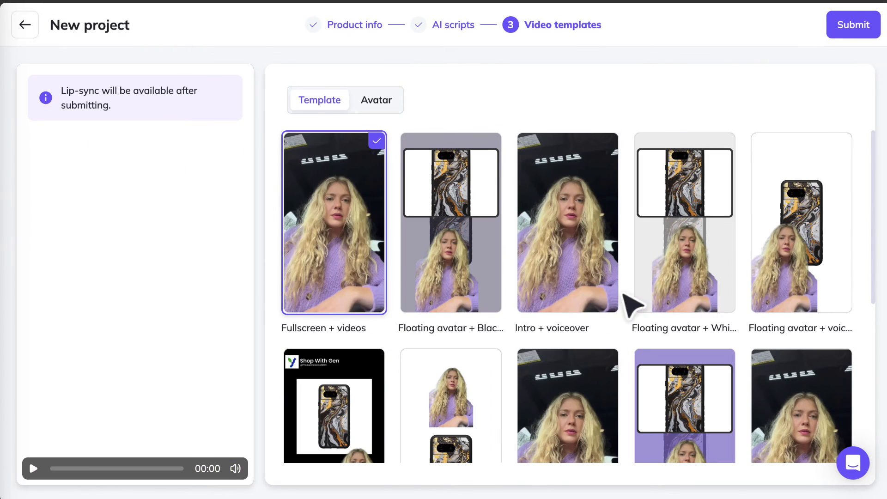
{"action": "scroll", "coordinate": [568, 328], "scroll_direction": "down", "scroll_amount": 3}
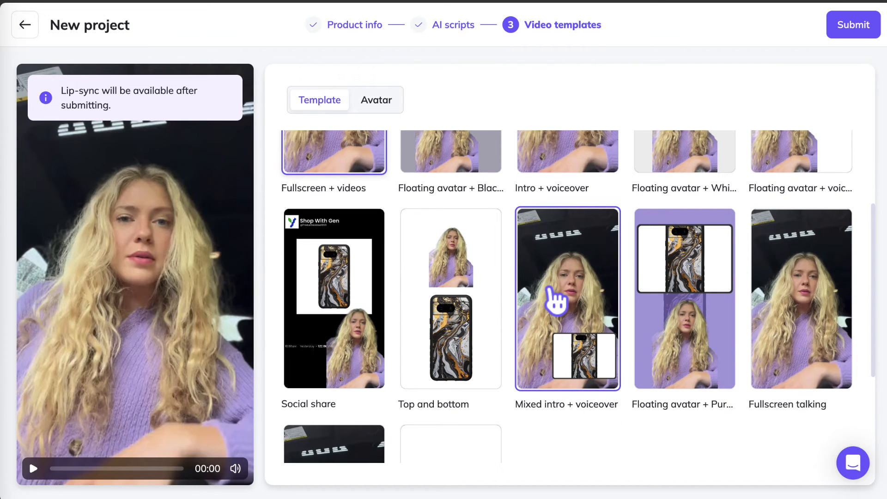
{"action": "left_click", "coordinate": [556, 301]}
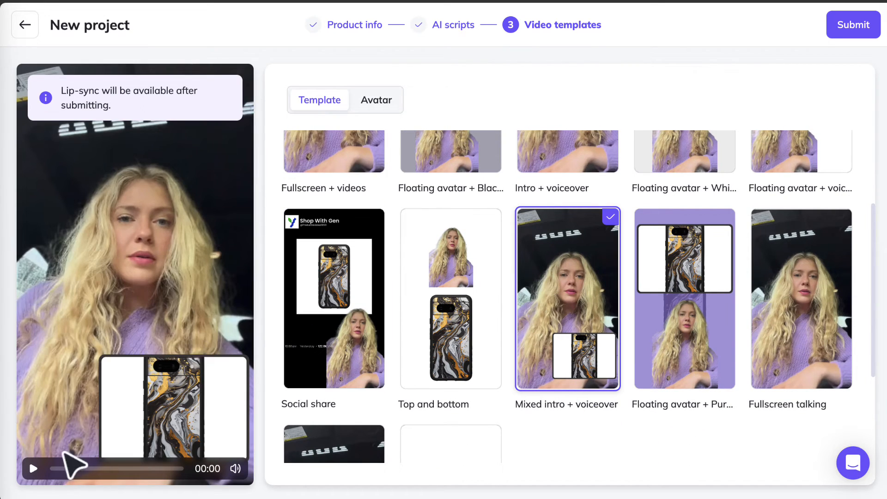
{"action": "left_click", "coordinate": [32, 468]}
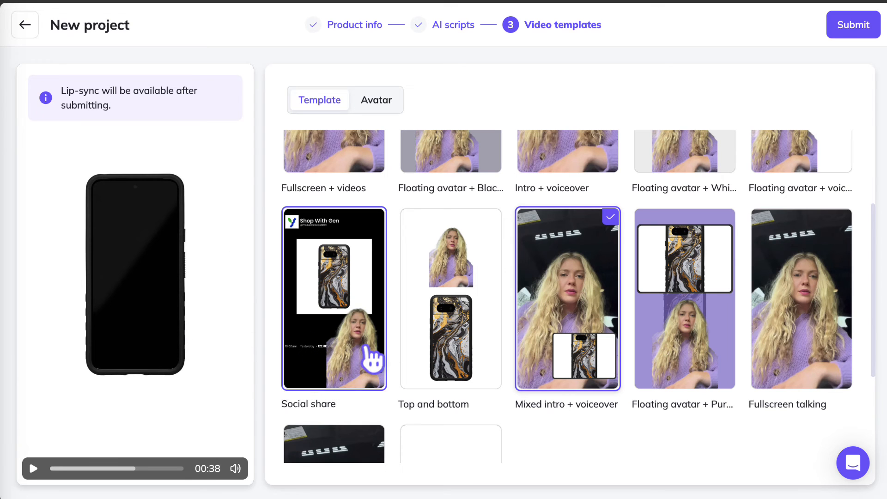
Apply the Quick transitions template to the Pixel 8 case video and start its preview.
{"action": "scroll", "coordinate": [447, 359], "scroll_direction": "up", "scroll_amount": 3}
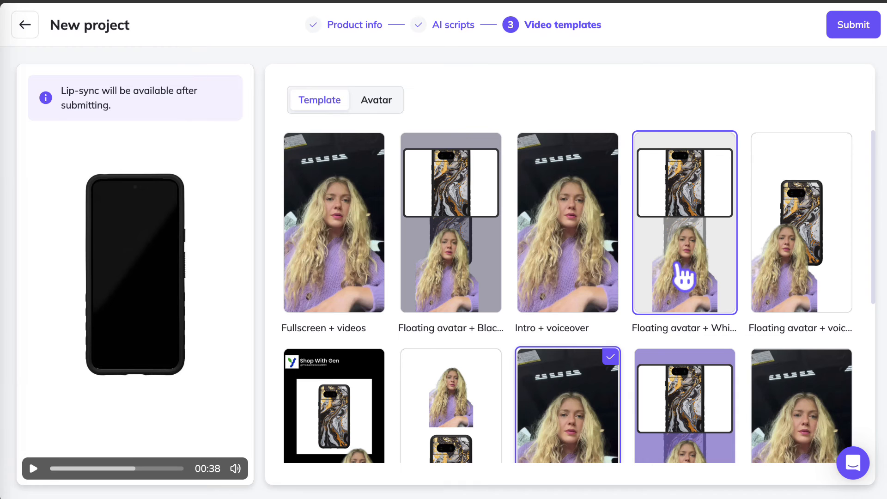
{"action": "scroll", "coordinate": [619, 303], "scroll_direction": "down", "scroll_amount": 6}
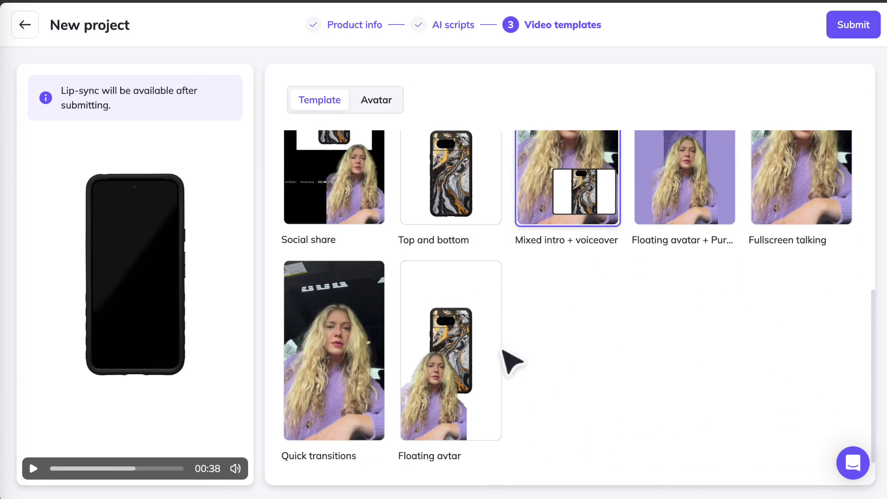
{"action": "left_click", "coordinate": [364, 391]}
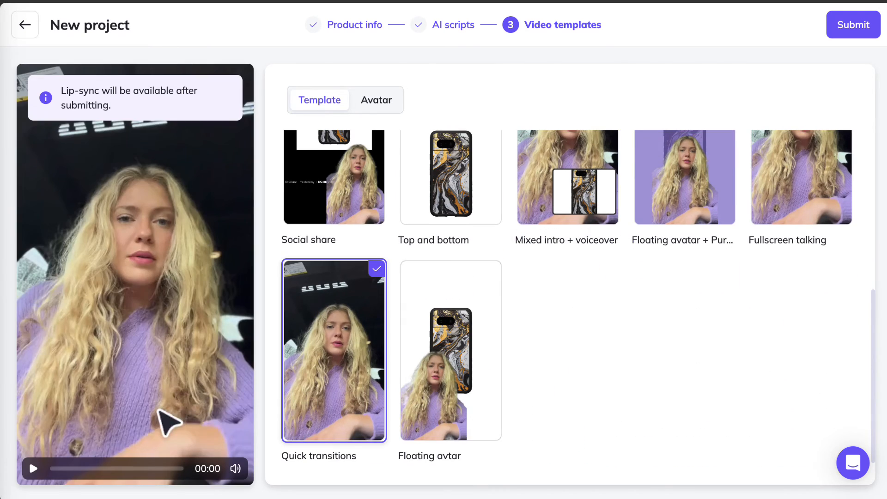
{"action": "left_click", "coordinate": [33, 469]}
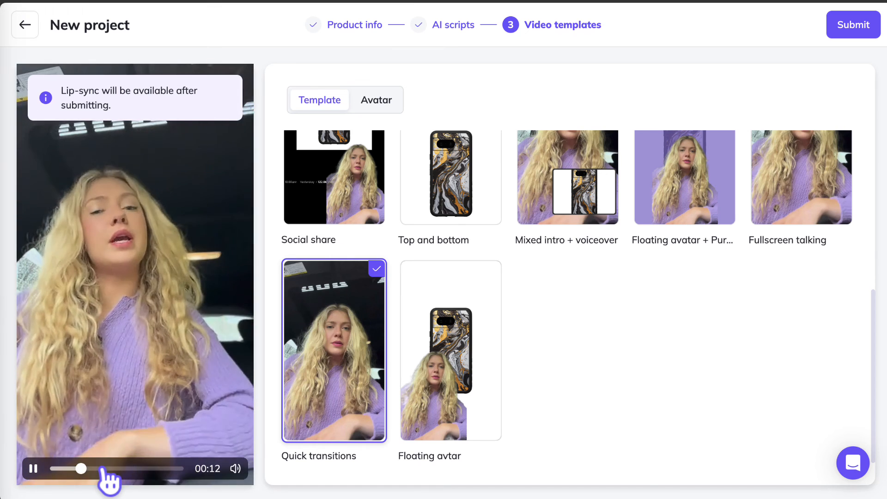
Skip ahead through the Quick transitions preview to check the middle section and the closing logo screen.
{"action": "left_click", "coordinate": [35, 470]}
{"action": "left_click", "coordinate": [116, 469]}
{"action": "left_click", "coordinate": [34, 470]}
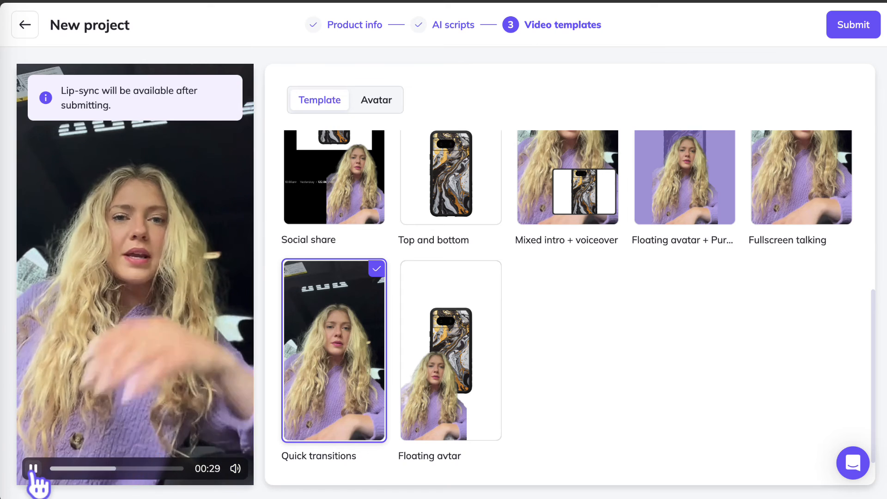
{"action": "left_click_drag", "start_coordinate": [133, 468], "coordinate": [173, 469]}
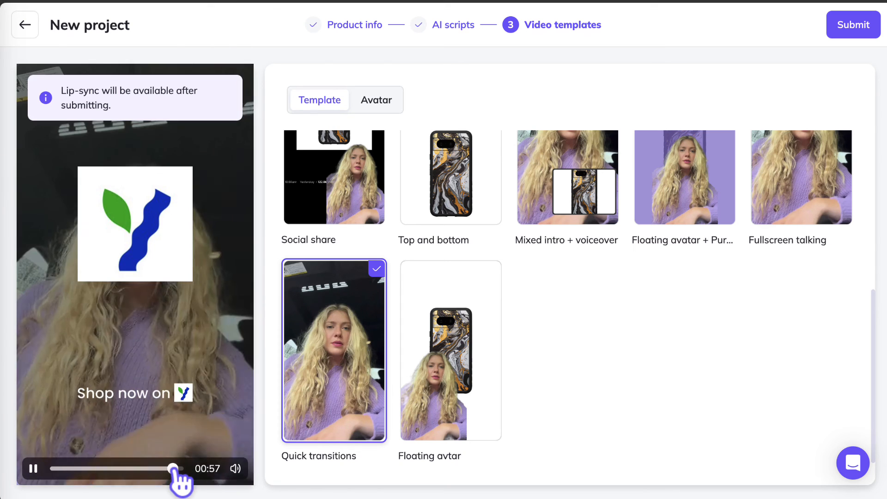
{"action": "left_click", "coordinate": [33, 469]}
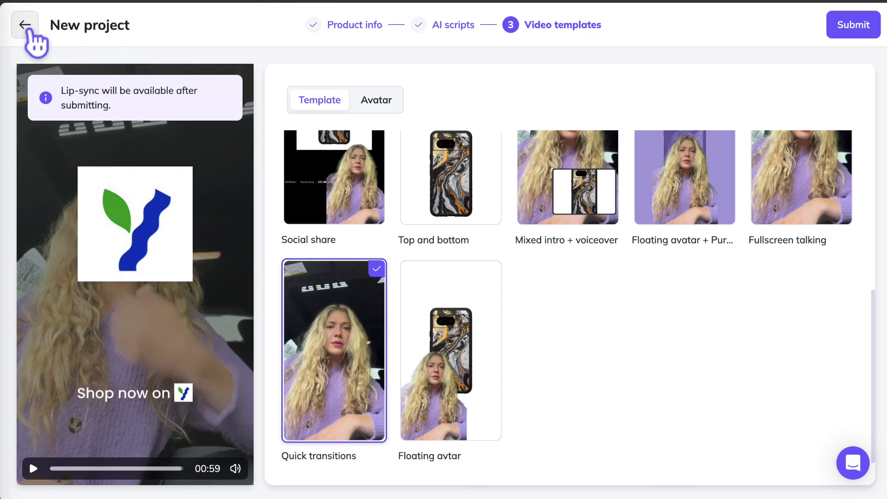
Leave the Pixel 8 case project without submitting it and view My videos on the URL to UGC page.
{"action": "left_click", "coordinate": [28, 32]}
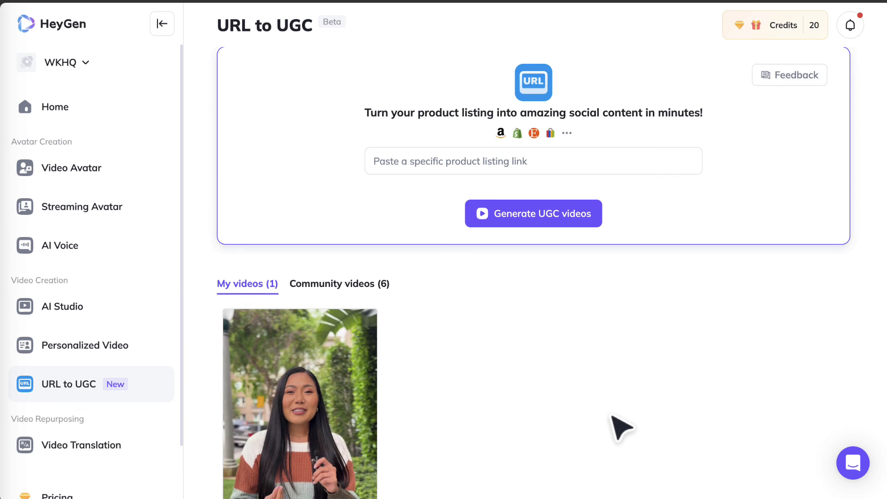
{"action": "scroll", "coordinate": [620, 426], "scroll_direction": "down", "scroll_amount": 4}
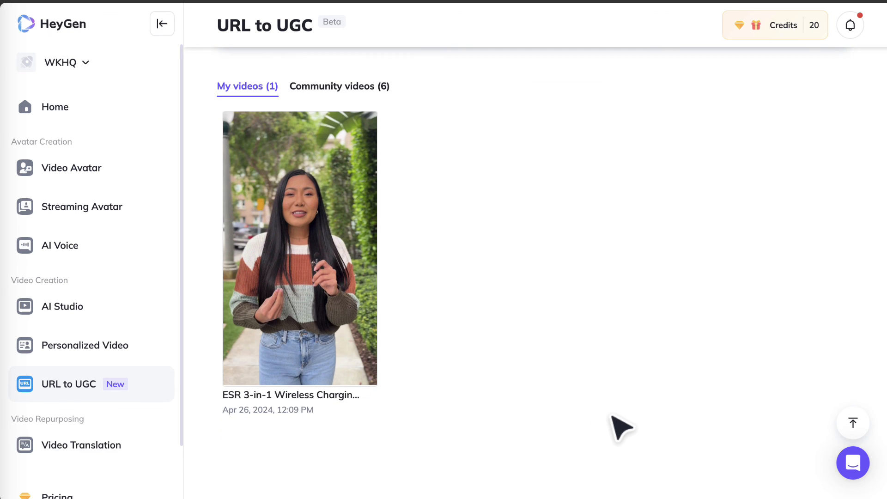